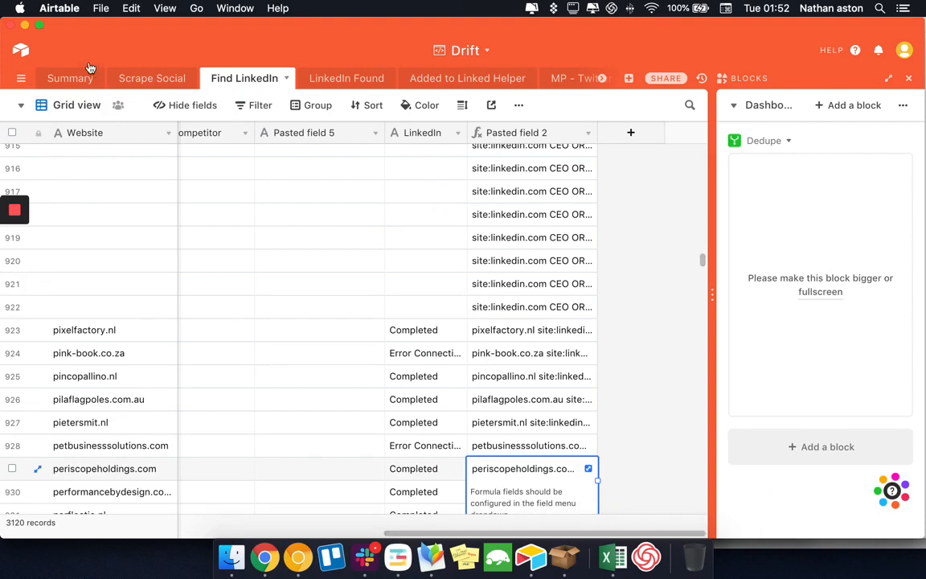
Open the Scrape Social table and sort its records by Website and Last Name, both from Z to A.
click(155, 80)
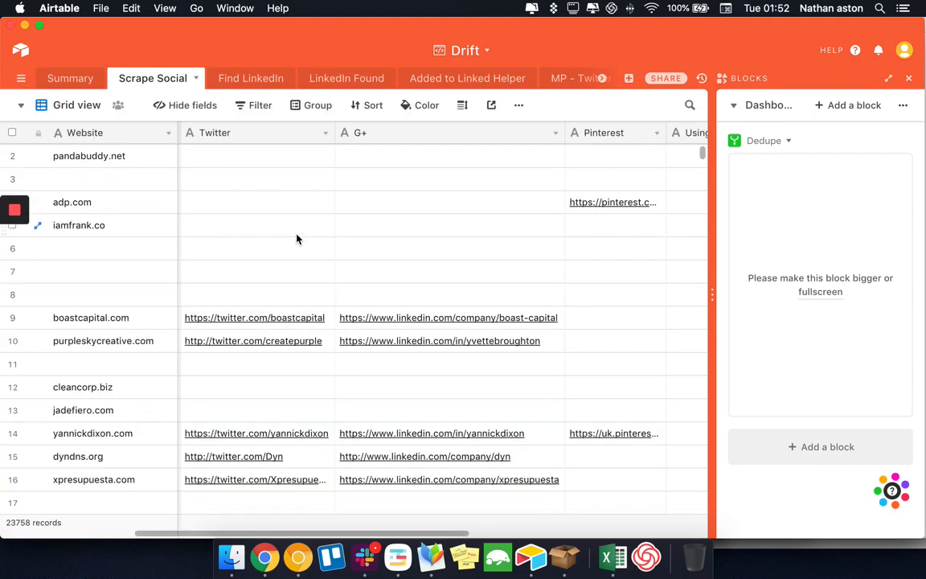
click(168, 133)
click(112, 303)
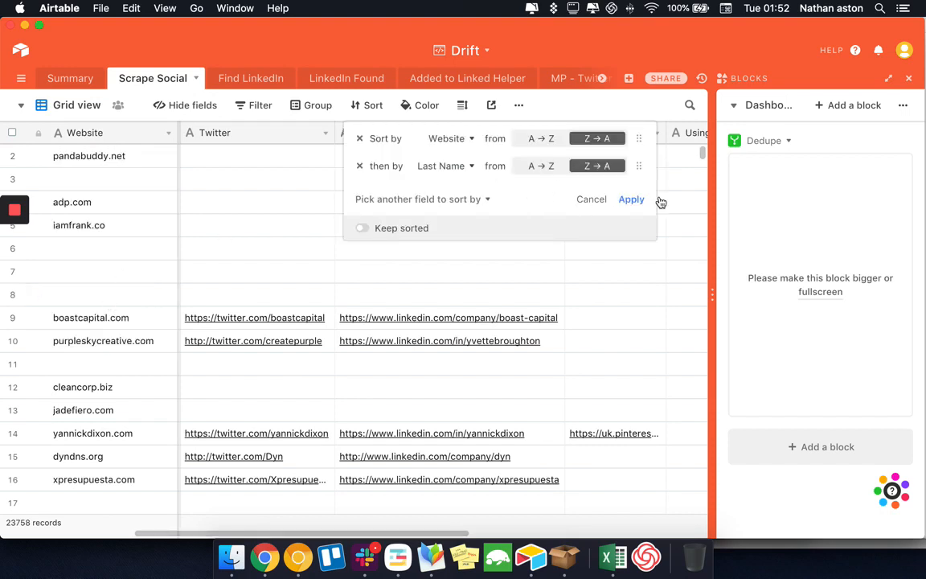
click(473, 58)
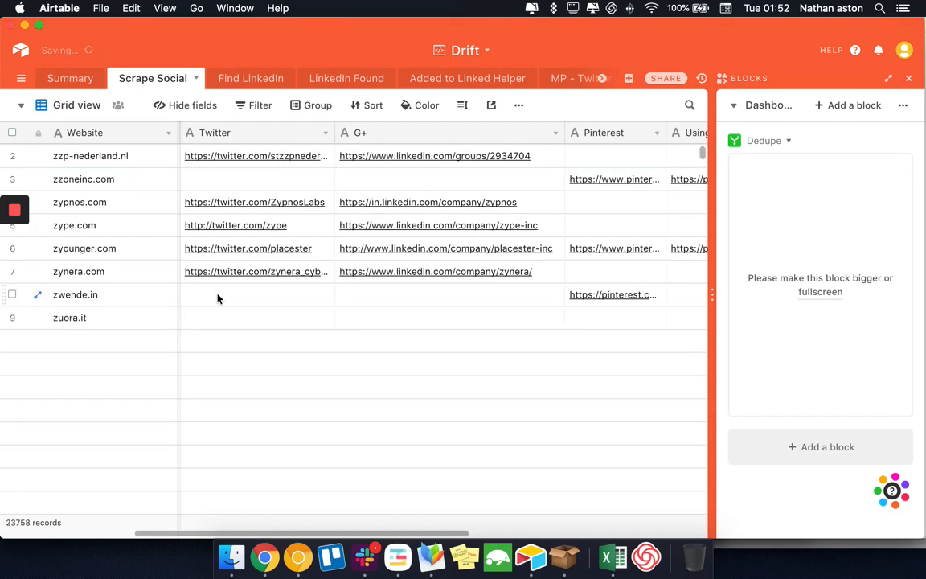
click(259, 105)
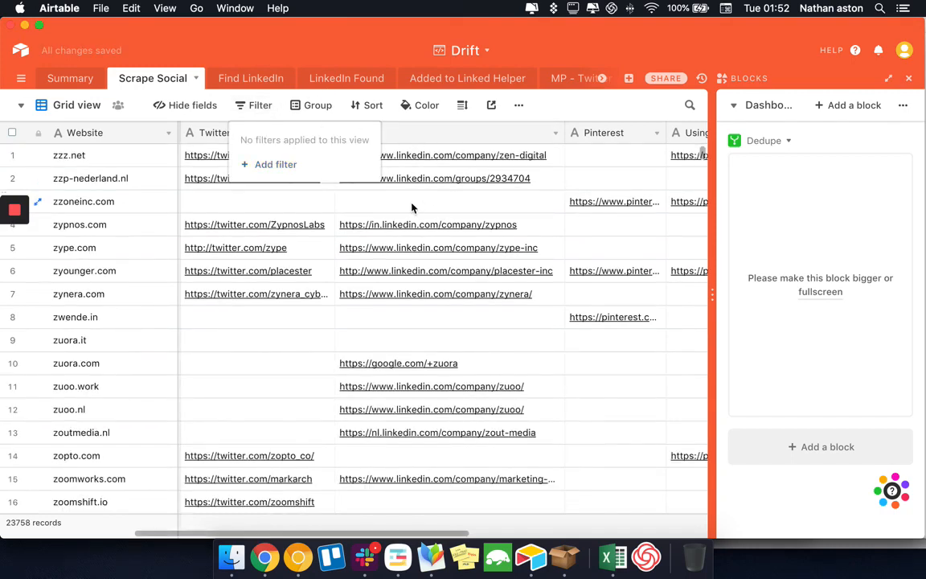
click(332, 177)
scroll(369, 201, left, 5)
scroll(370, 201, down, 2)
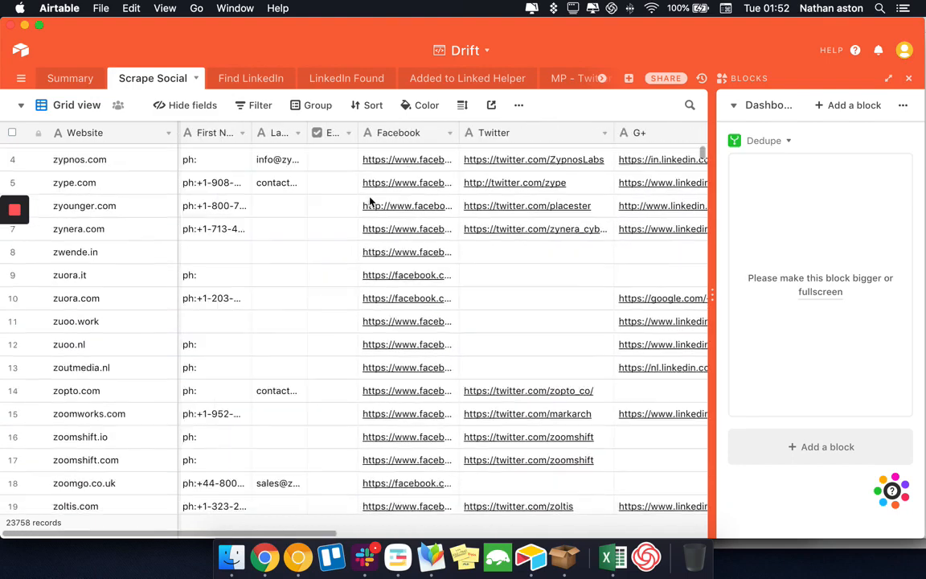
scroll(370, 201, up, 2)
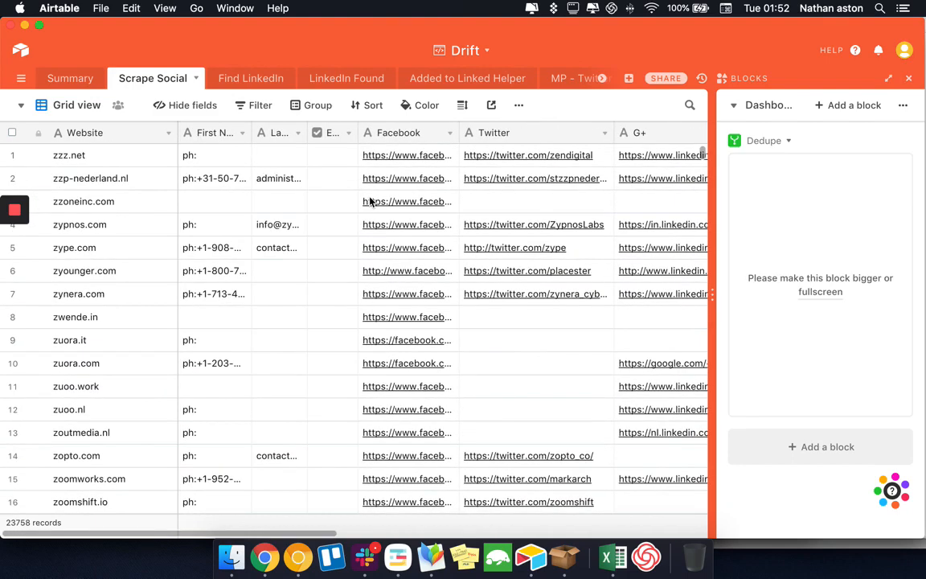
Filter the Scrape Social records to those where Facebook is empty.
click(247, 105)
click(276, 167)
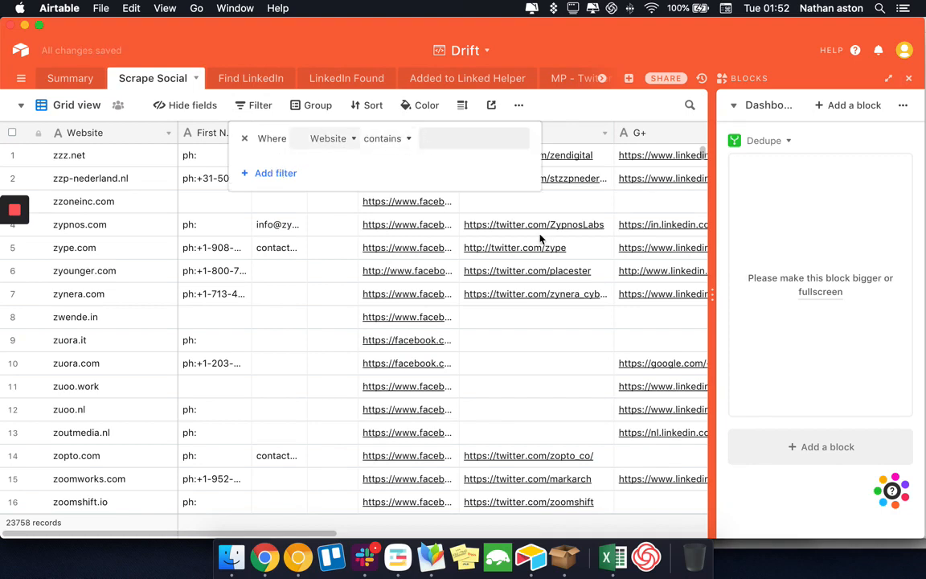
click(326, 138)
click(331, 234)
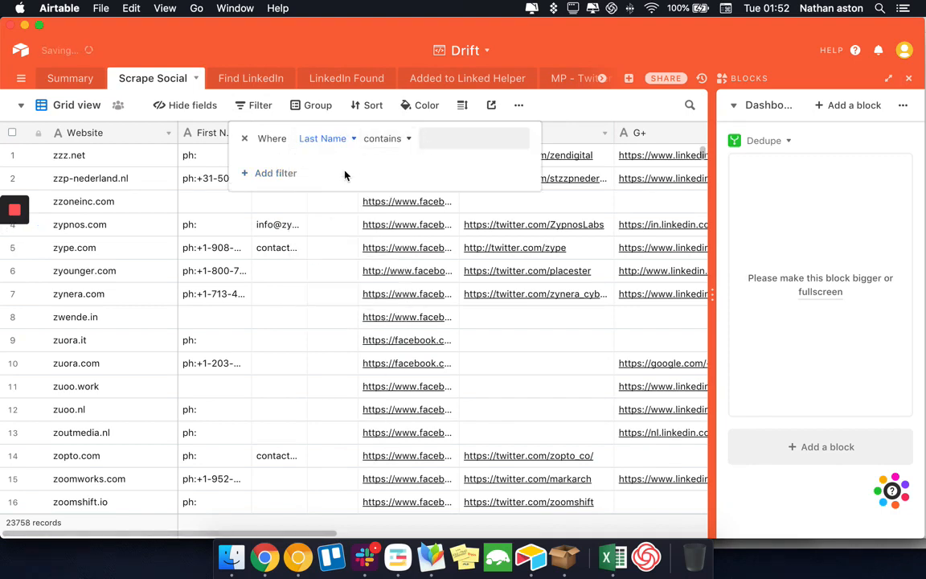
click(334, 139)
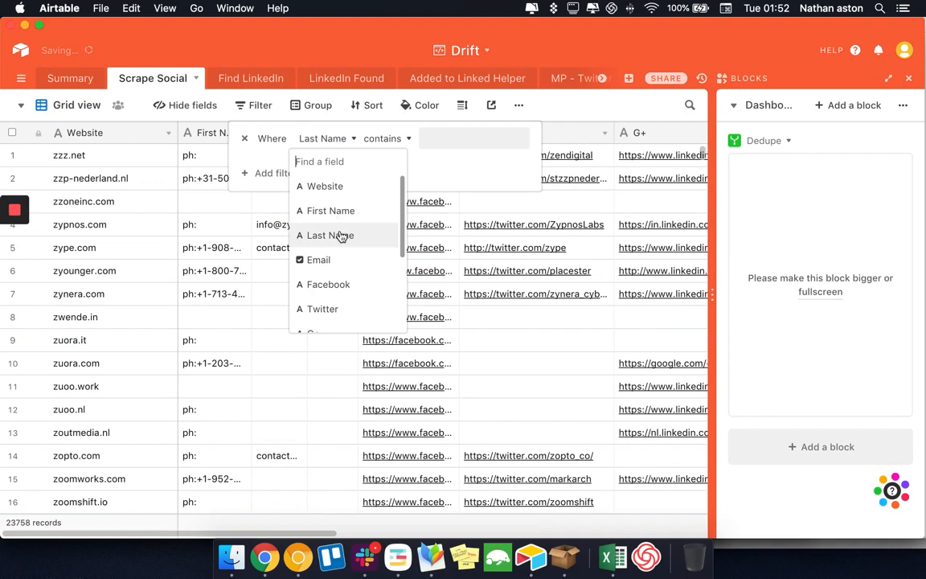
click(339, 284)
click(386, 138)
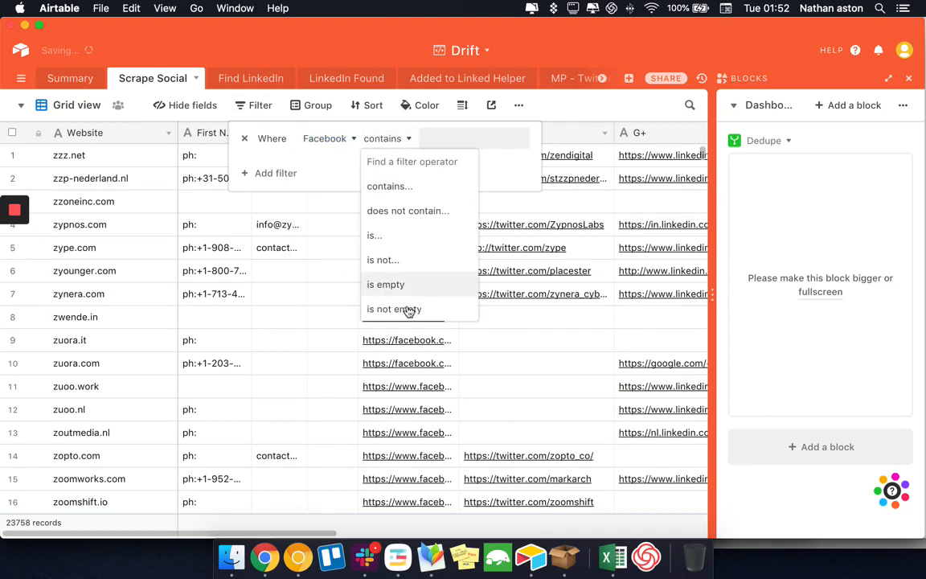
click(407, 307)
click(389, 143)
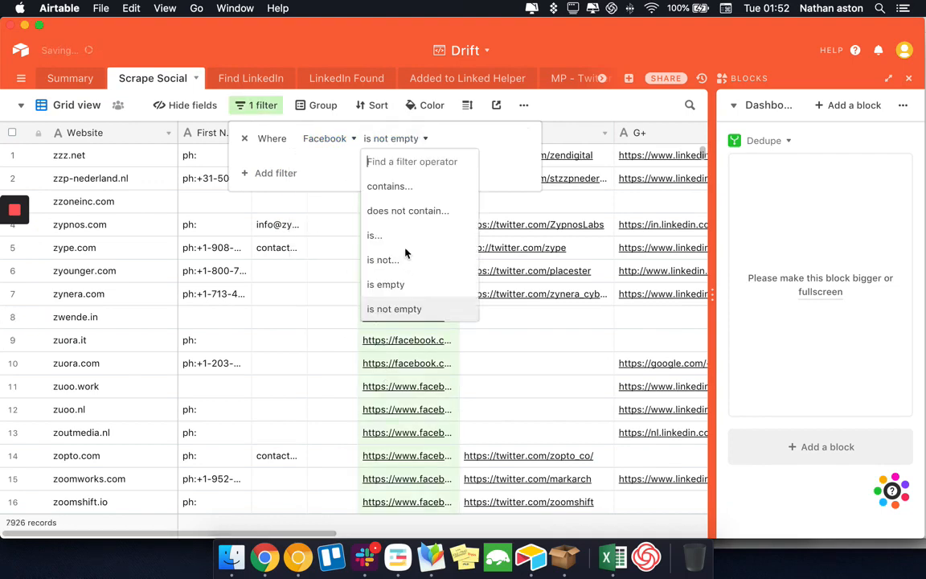
click(400, 286)
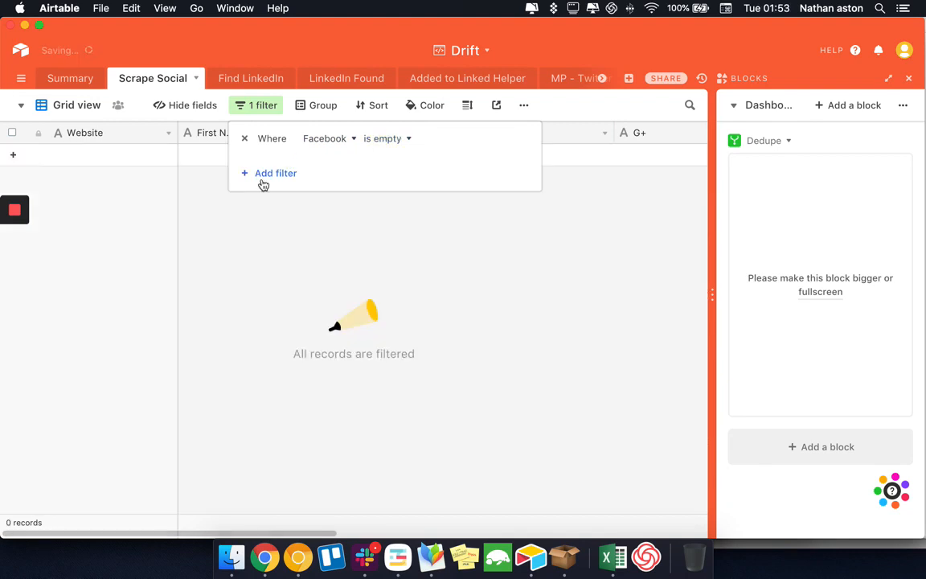
Add a second filter condition requiring that Twitter is also empty.
click(266, 173)
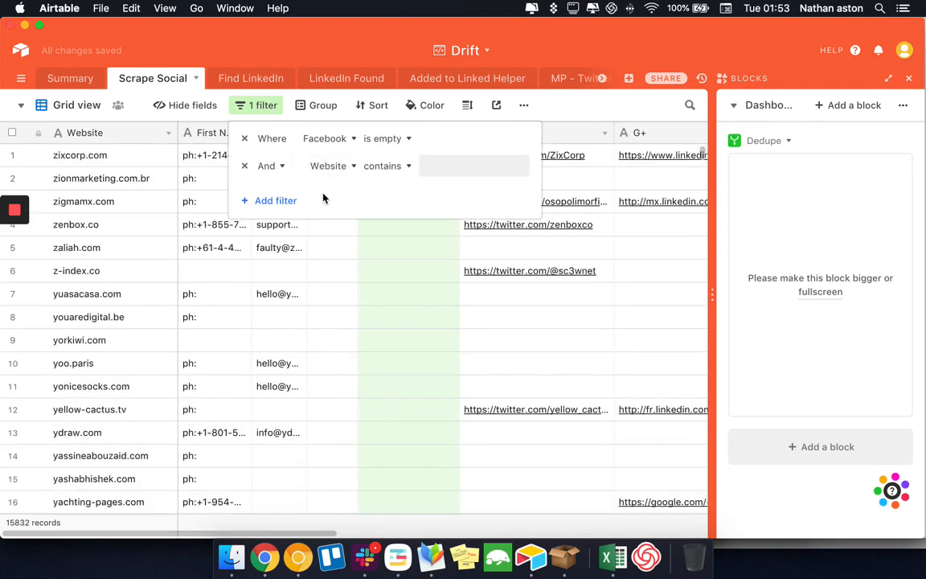
click(326, 170)
scroll(345, 289, down, 2)
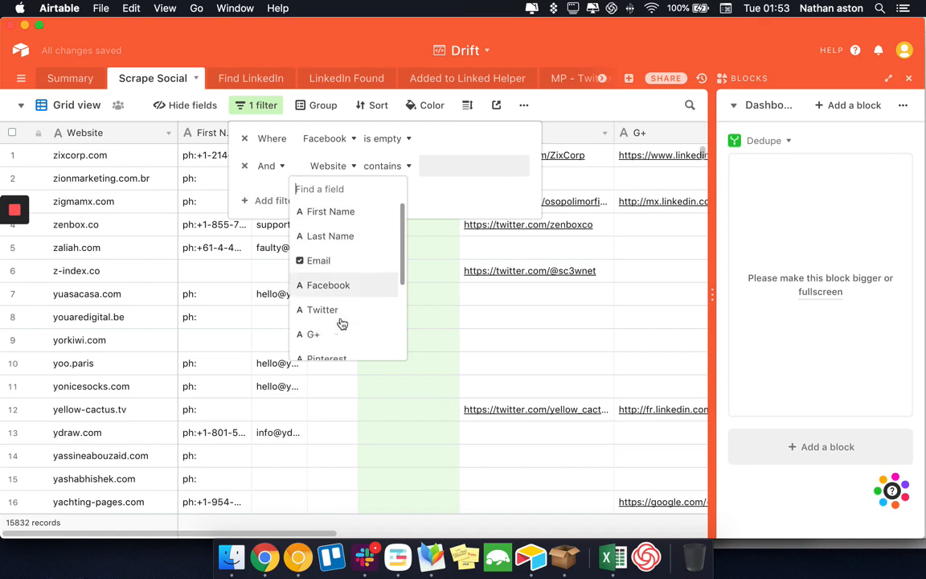
click(351, 297)
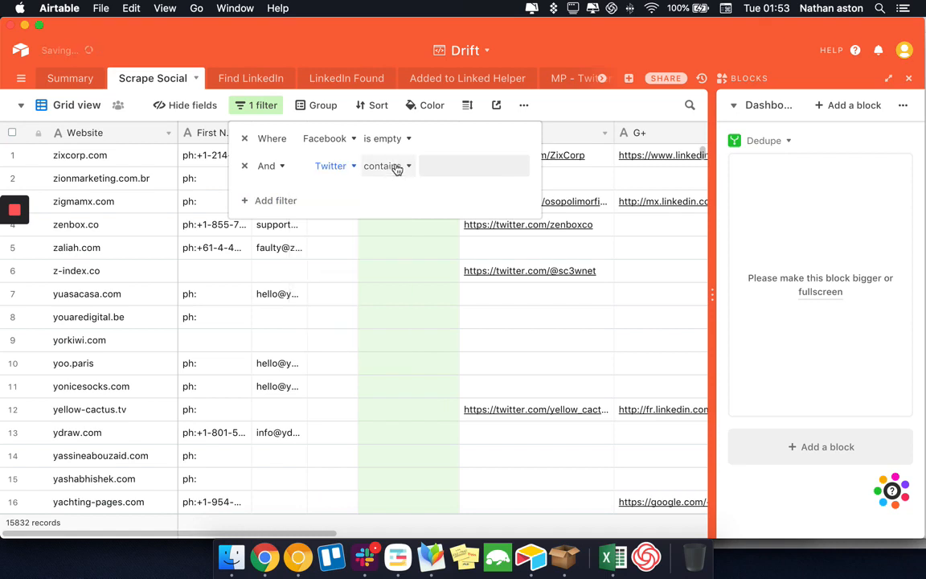
click(397, 169)
click(402, 336)
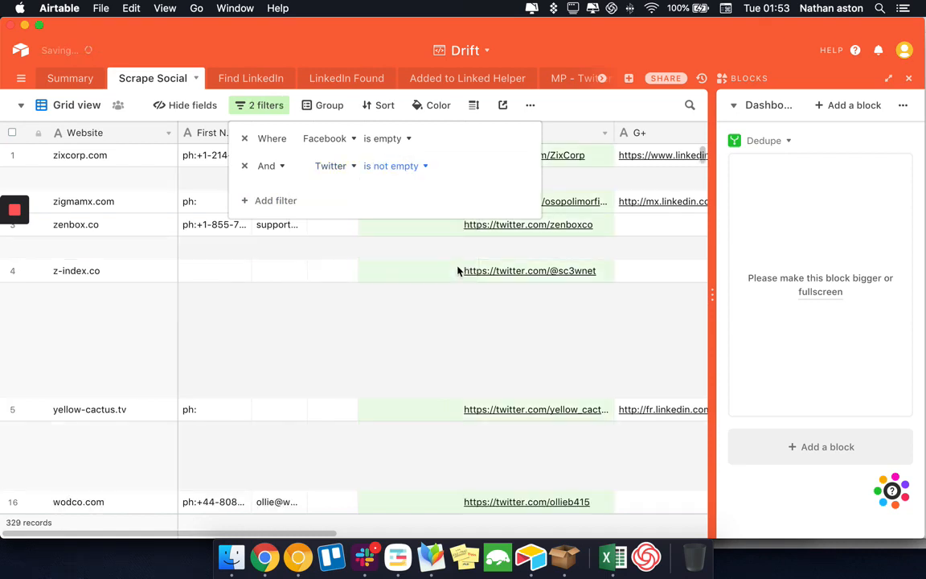
click(413, 175)
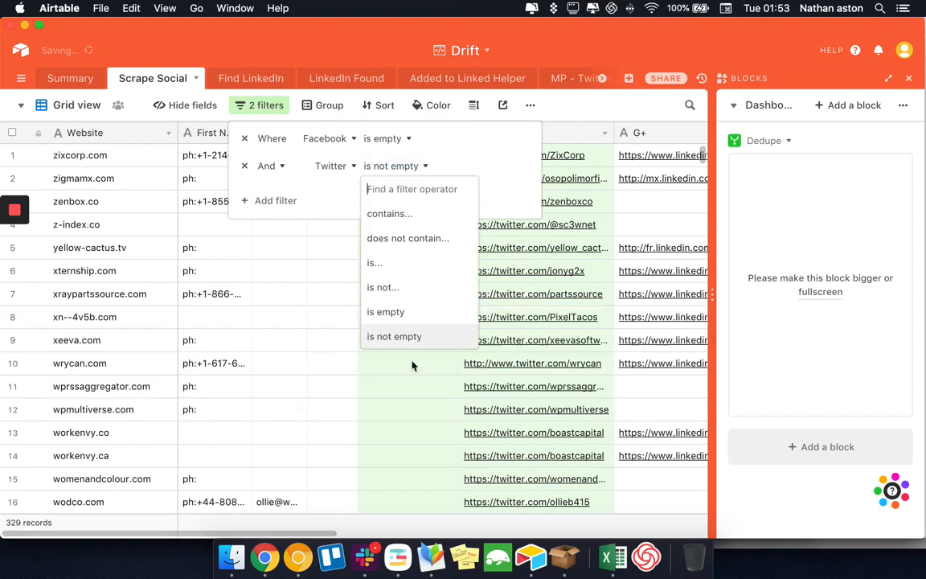
click(406, 316)
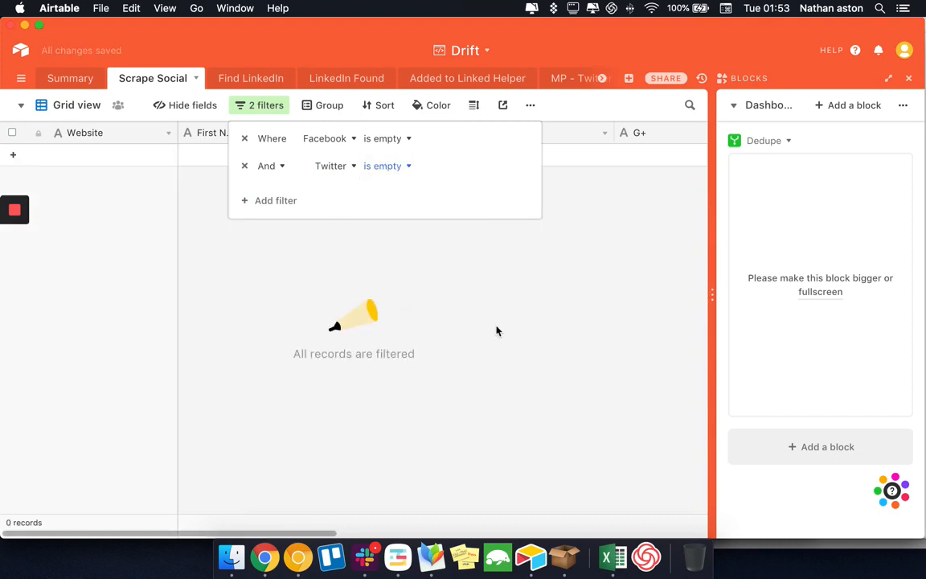
click(463, 324)
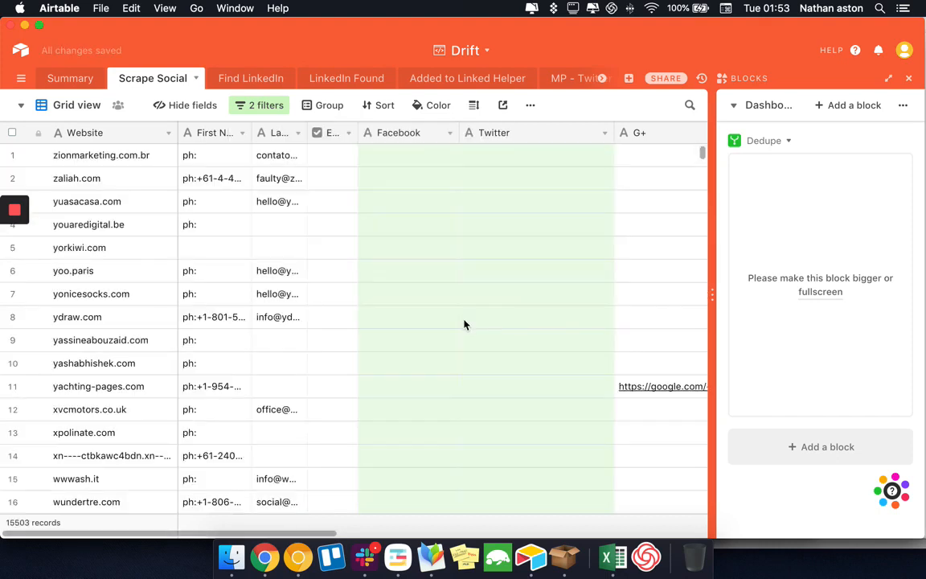
Add a third filter condition requiring that Instagram is empty as well.
scroll(464, 325, right, 10)
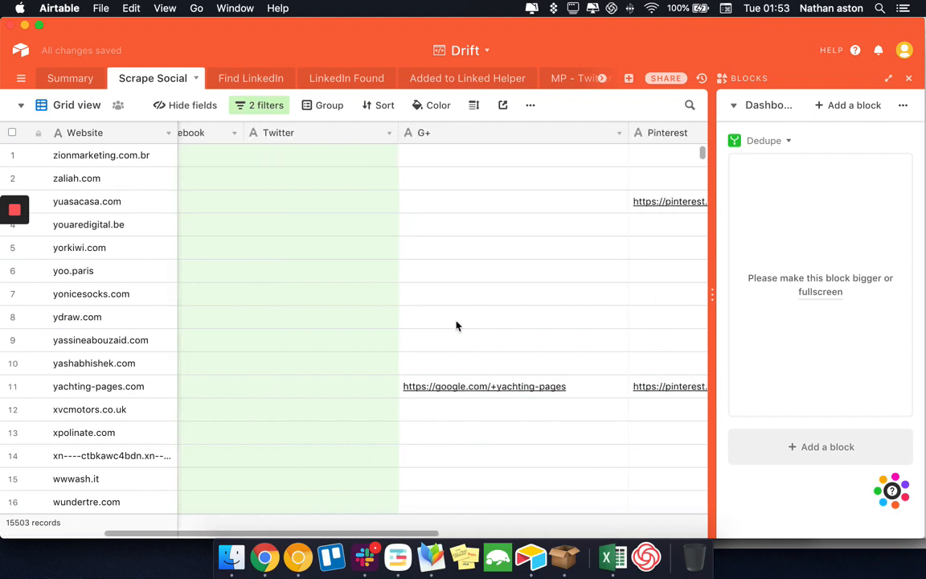
scroll(456, 325, right, 5)
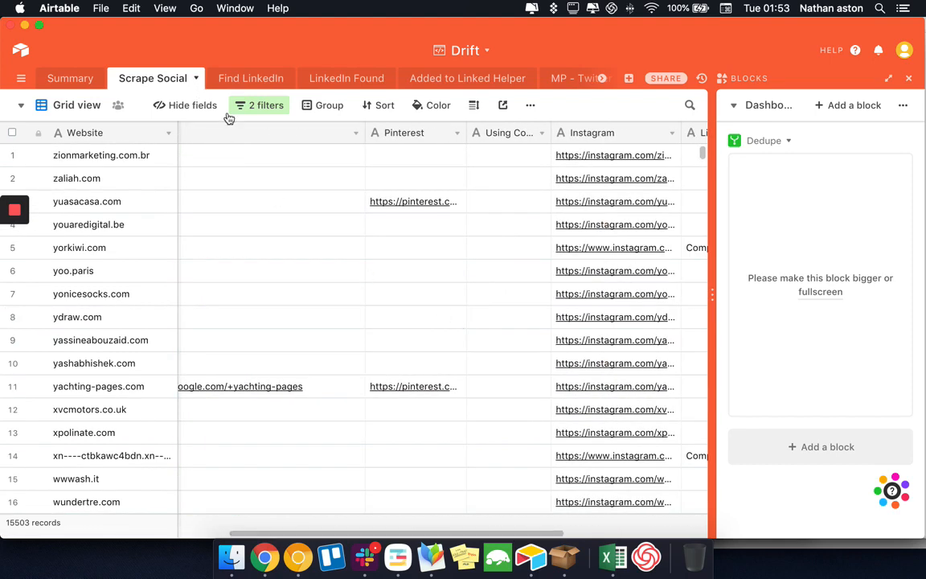
click(252, 107)
click(261, 202)
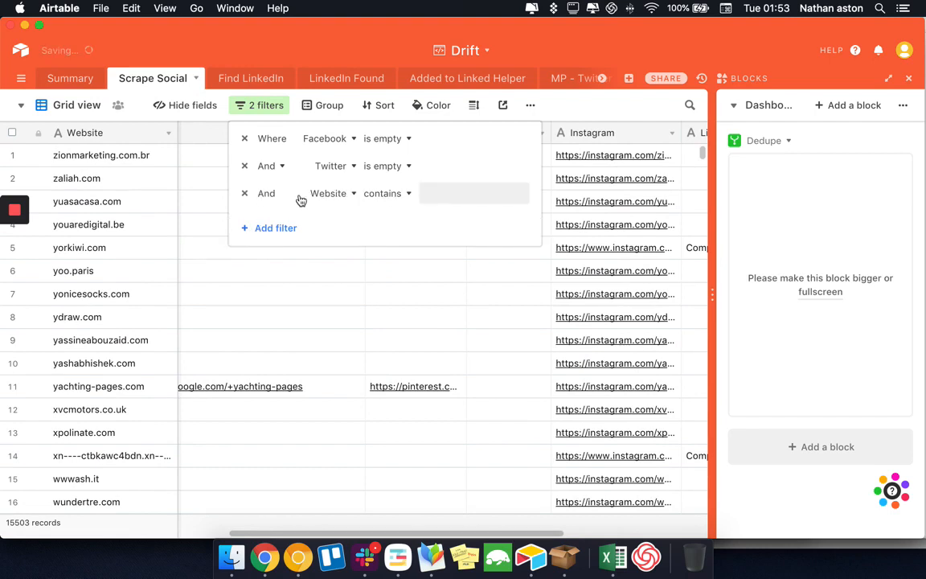
click(321, 195)
scroll(338, 330, down, 3)
scroll(339, 341, down, 3)
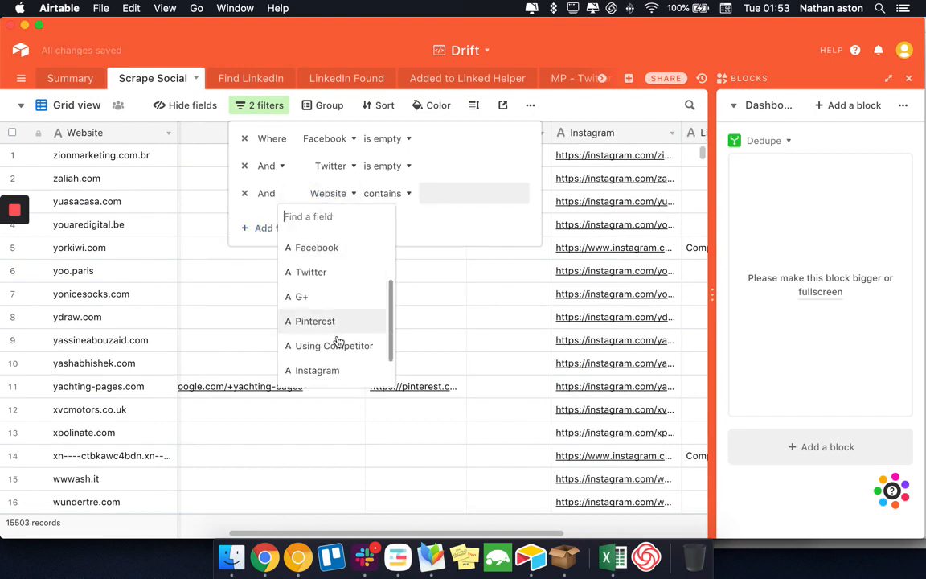
click(334, 347)
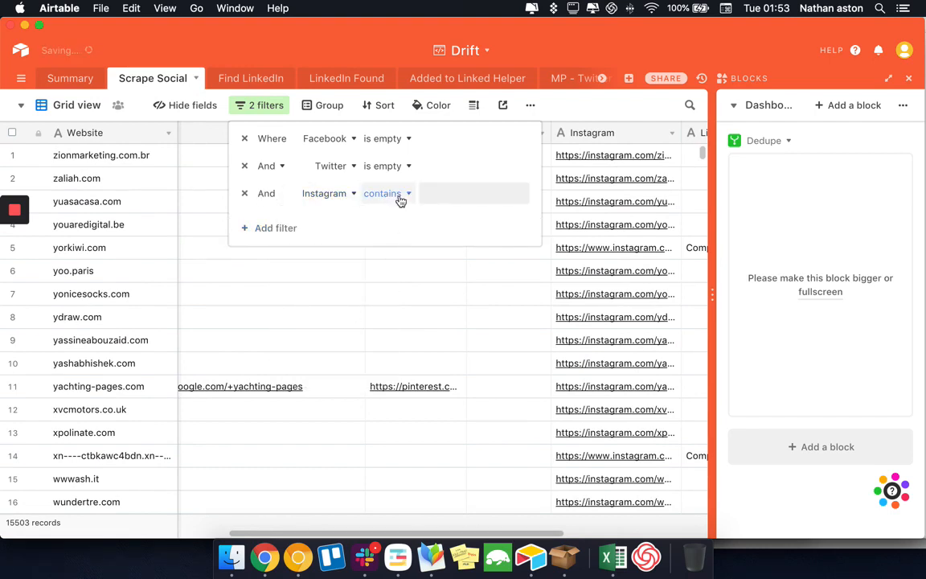
click(399, 198)
click(394, 339)
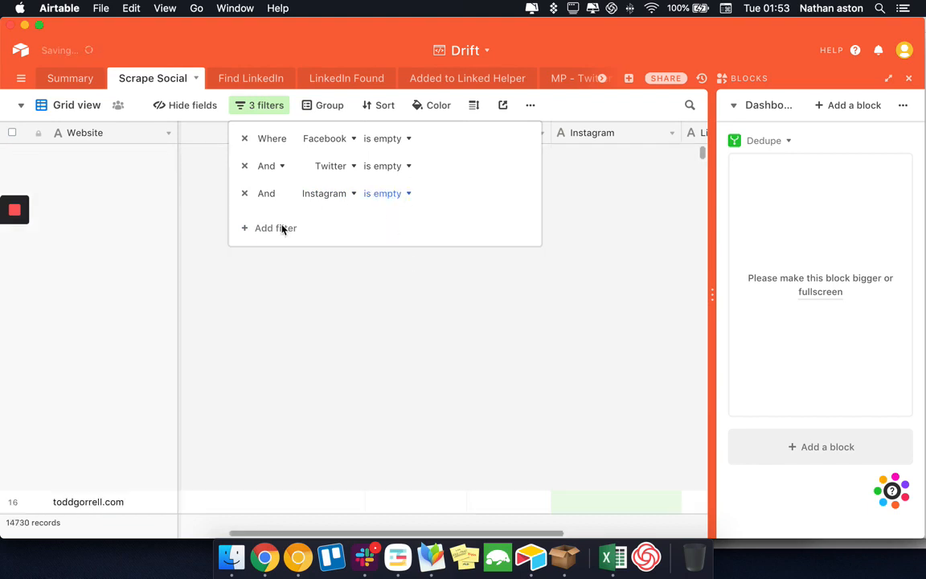
click(303, 341)
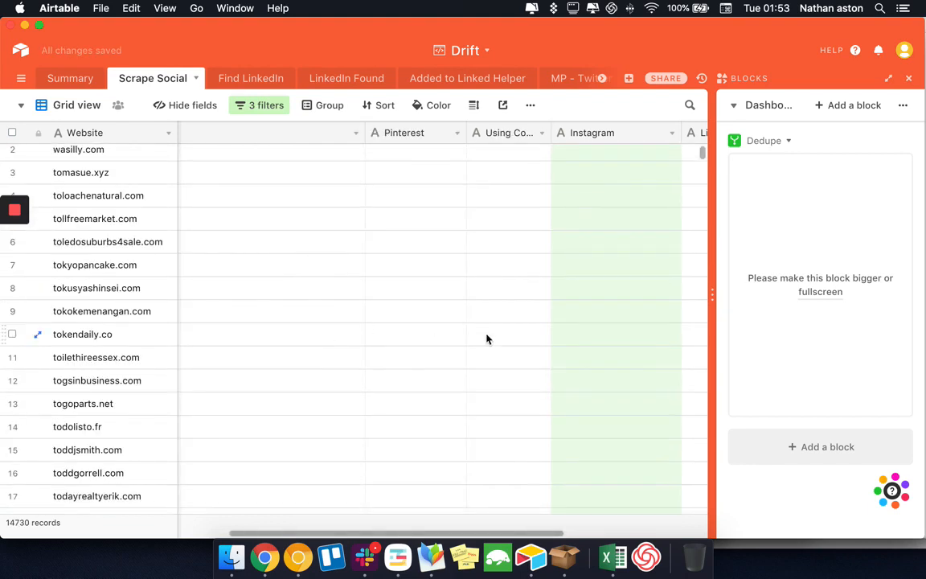
Copy the first 209 cells of the Website field, from wasilowteam.com down to theoneaward.com.
scroll(485, 339, up, 1)
scroll(485, 339, right, 4)
scroll(485, 339, left, 7)
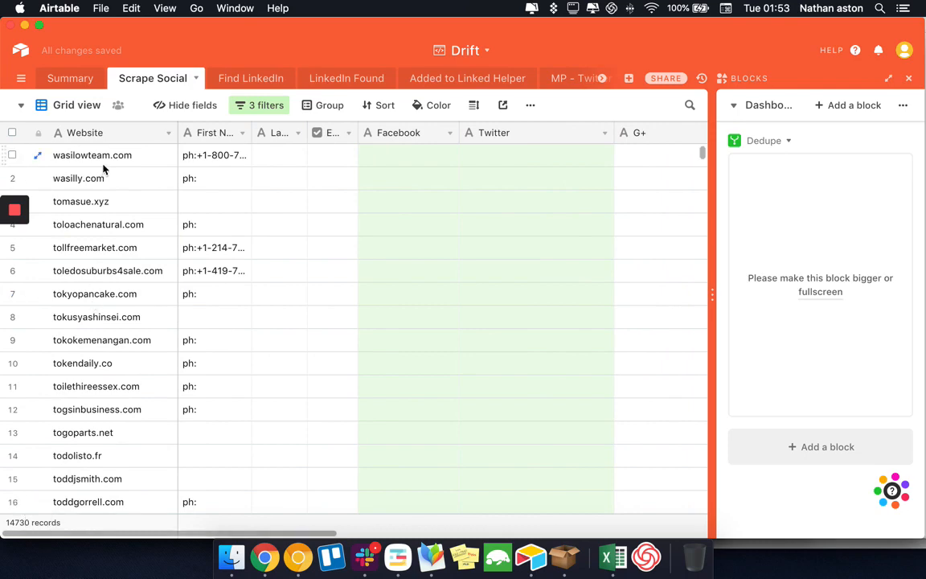
drag(104, 159, 95, 363)
drag(87, 524, 86, 200)
key(super+c)
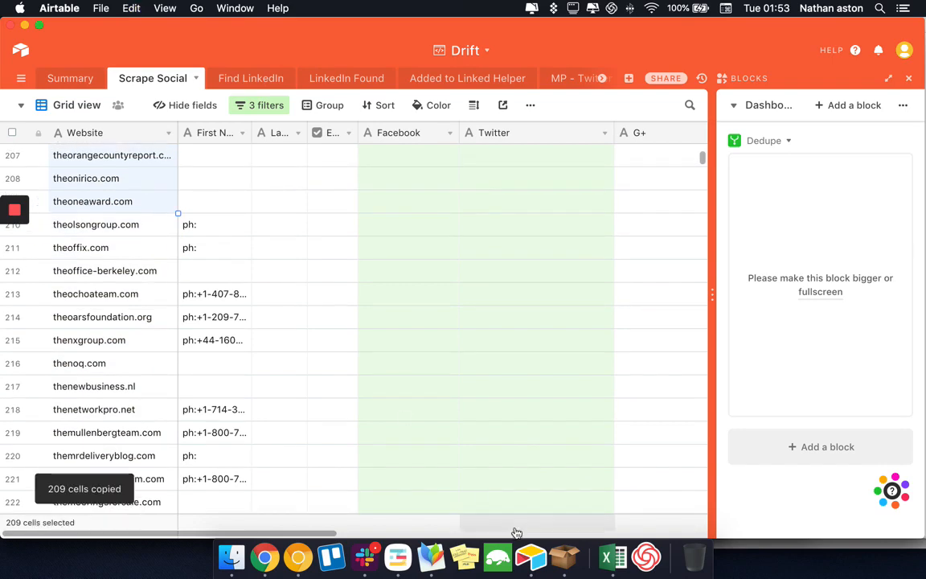
Switch to ScrapeBox and import the copied websites into the URL harvester from the clipboard, replacing all entries.
click(564, 556)
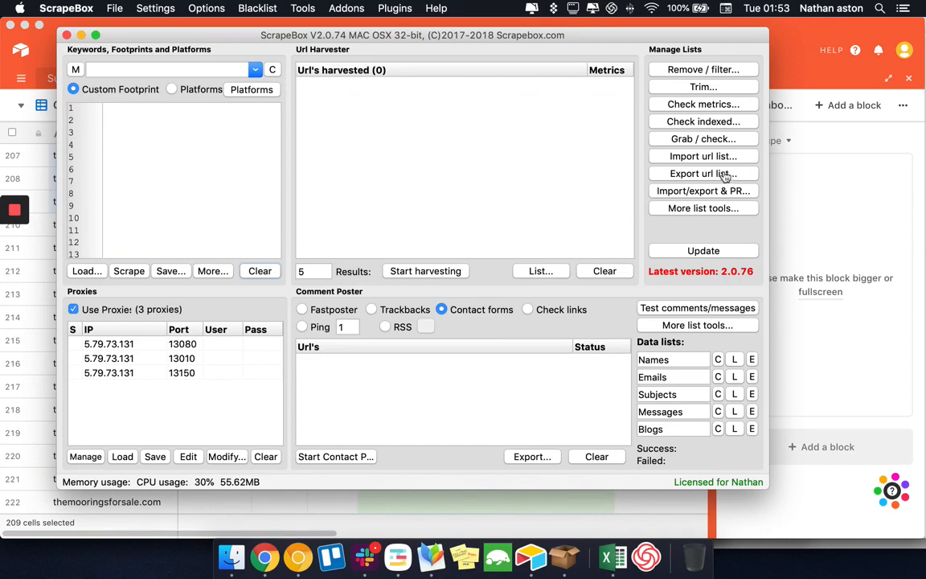
drag(447, 39, 425, 37)
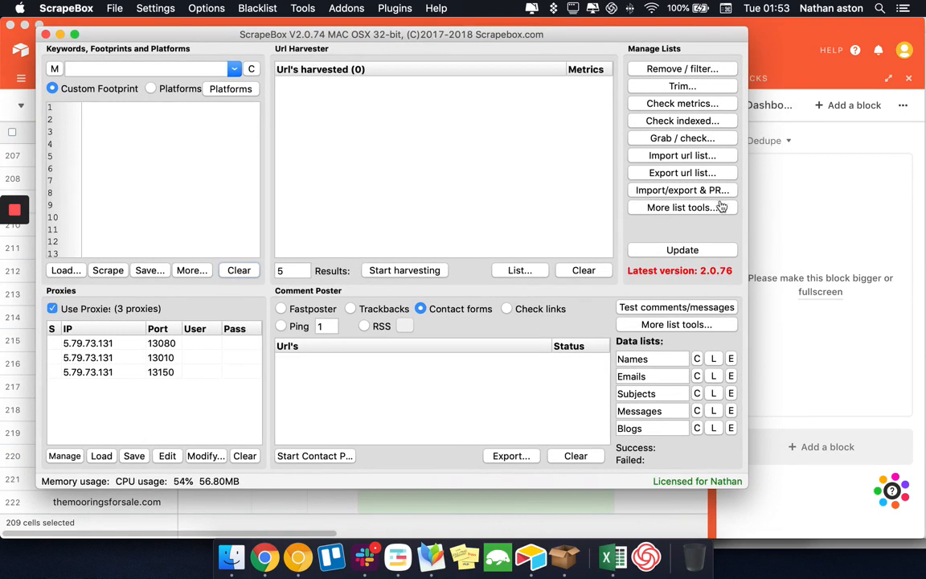
click(694, 157)
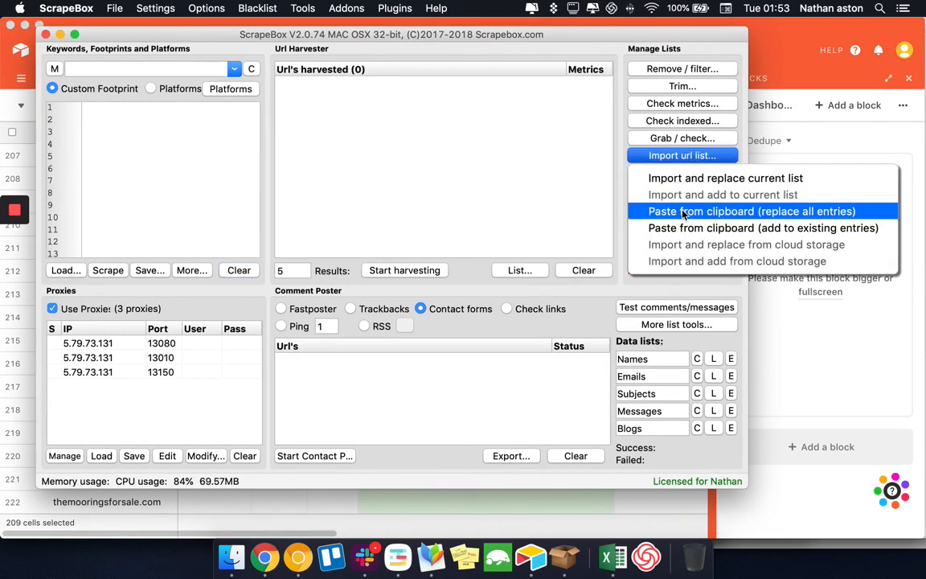
click(684, 212)
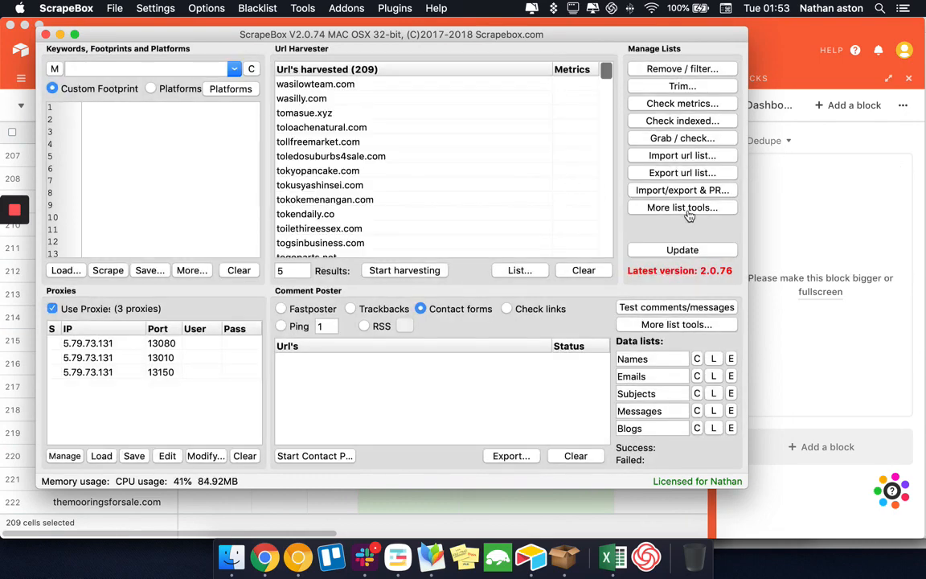
click(689, 208)
click(703, 269)
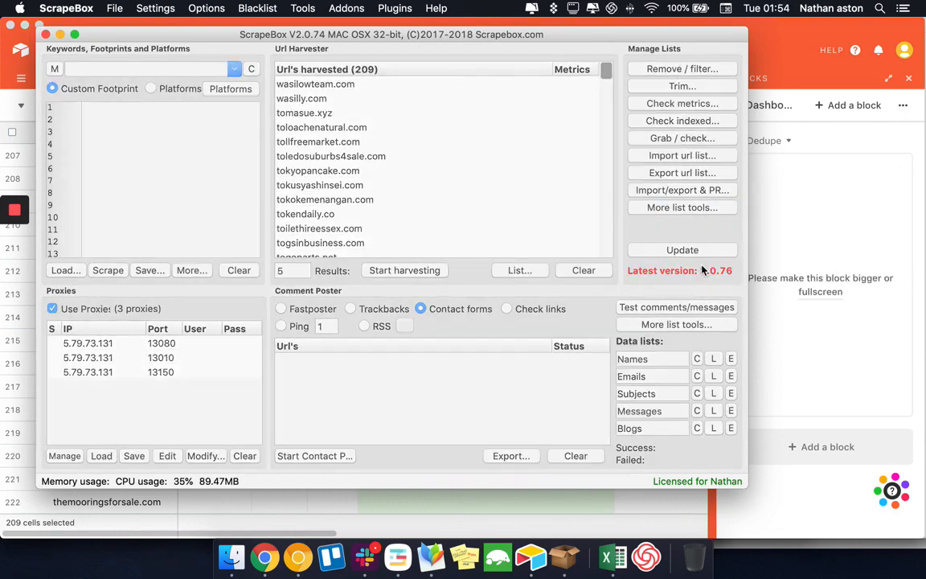
click(346, 8)
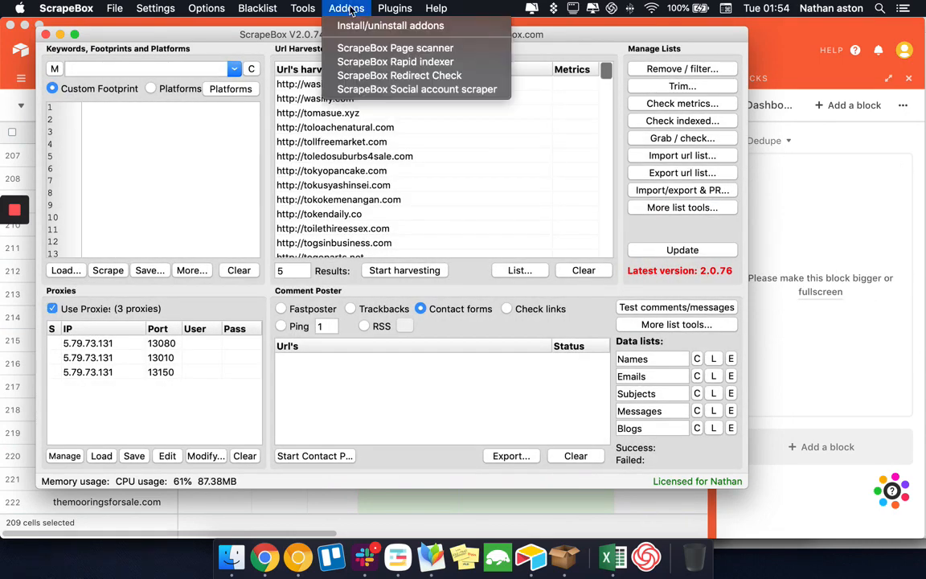
click(393, 90)
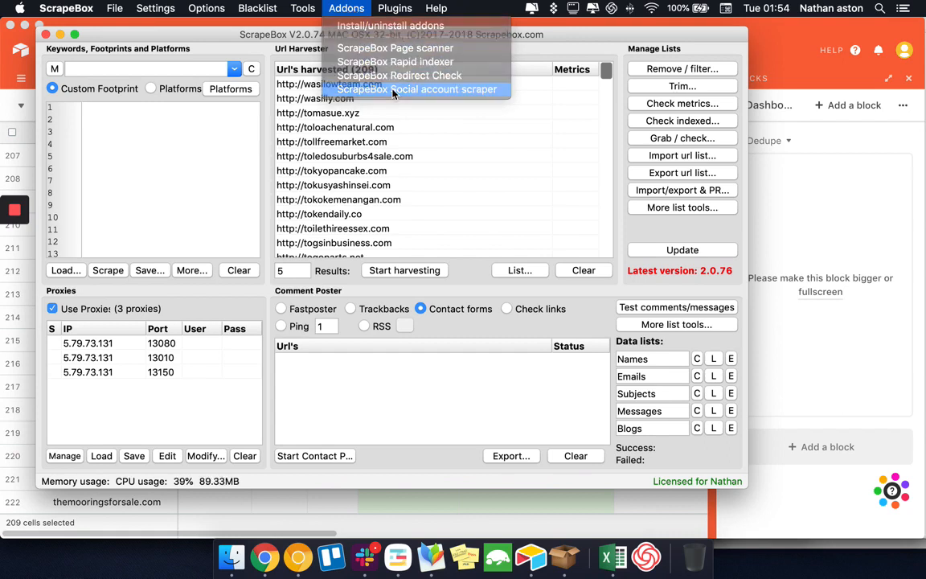
Load the URLs from the Harvester into the Social account scraper and start the scrape.
drag(363, 46, 383, 43)
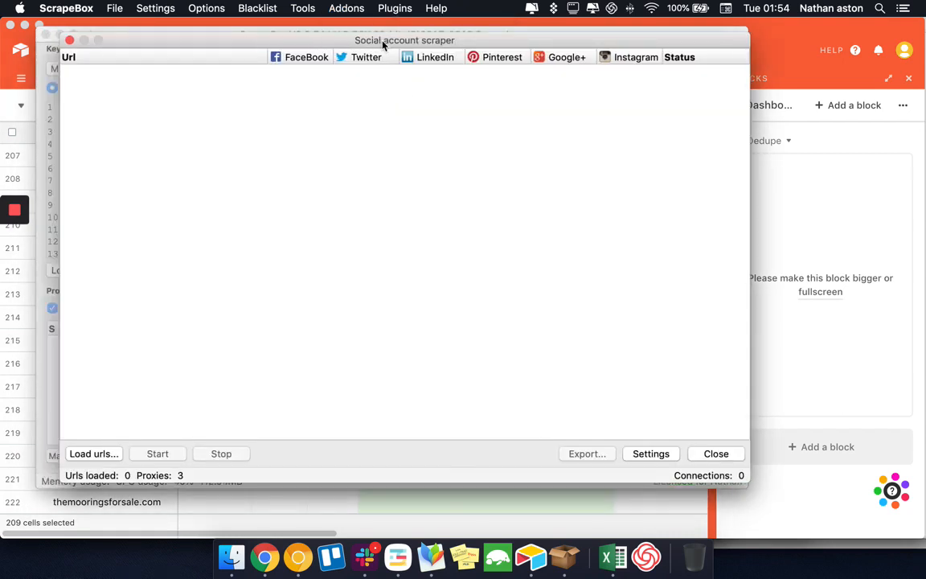
click(87, 455)
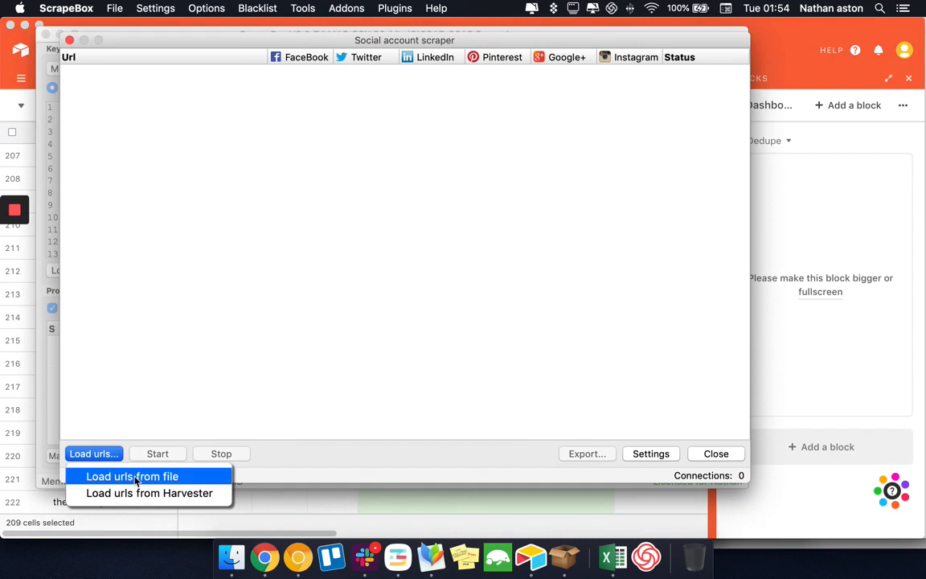
click(134, 492)
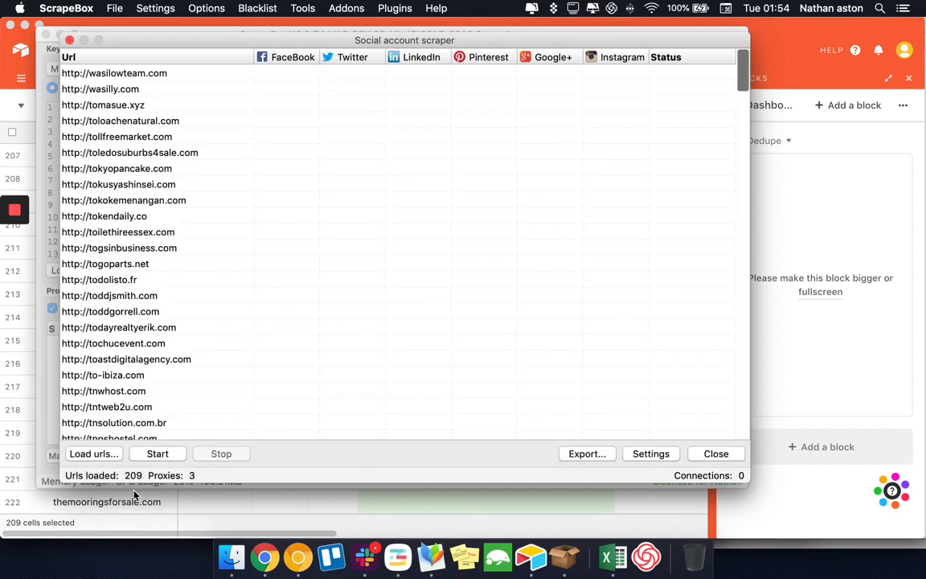
click(161, 454)
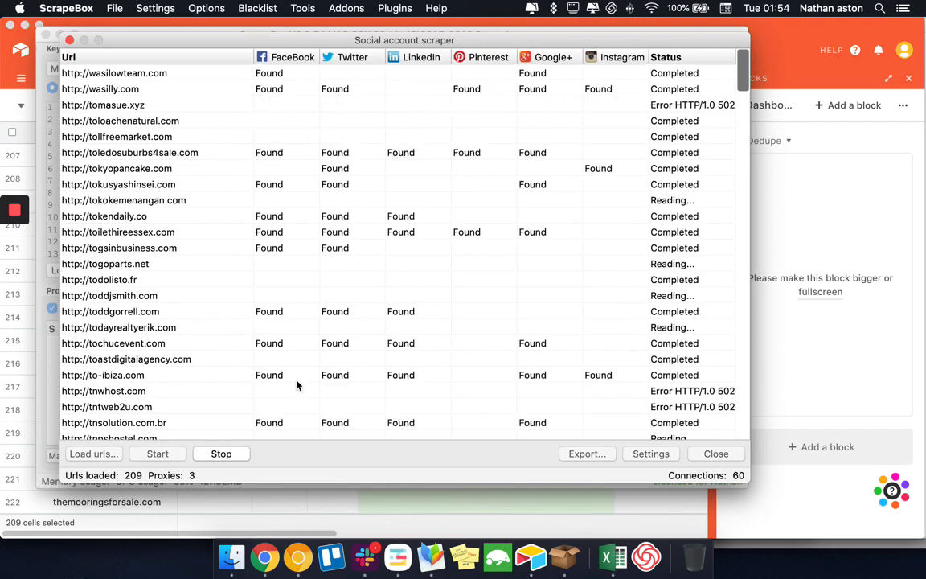
Review the scraping status and the social networks found for each website across the whole URL list.
scroll(295, 384, down, 10)
scroll(360, 370, down, 10)
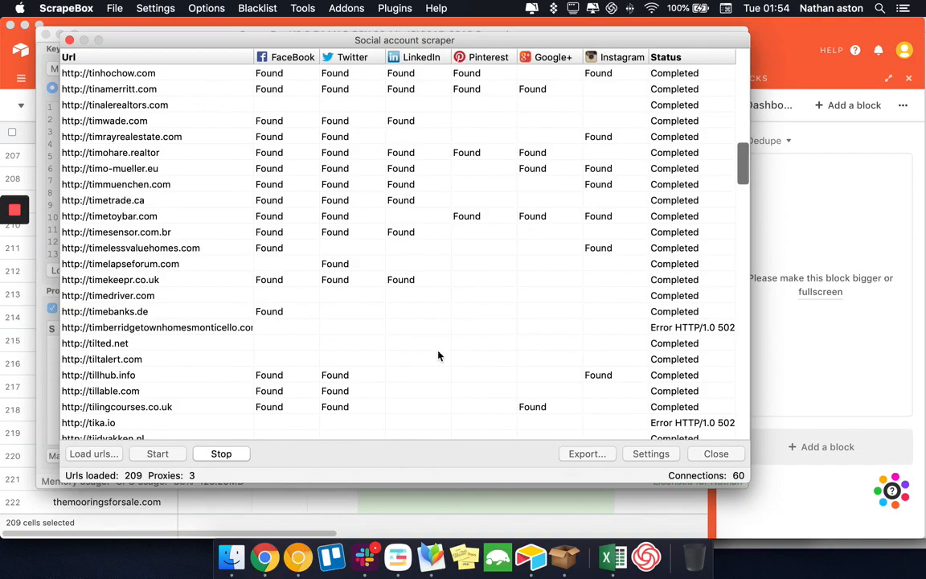
scroll(438, 355, down, 20)
scroll(438, 355, down, 15)
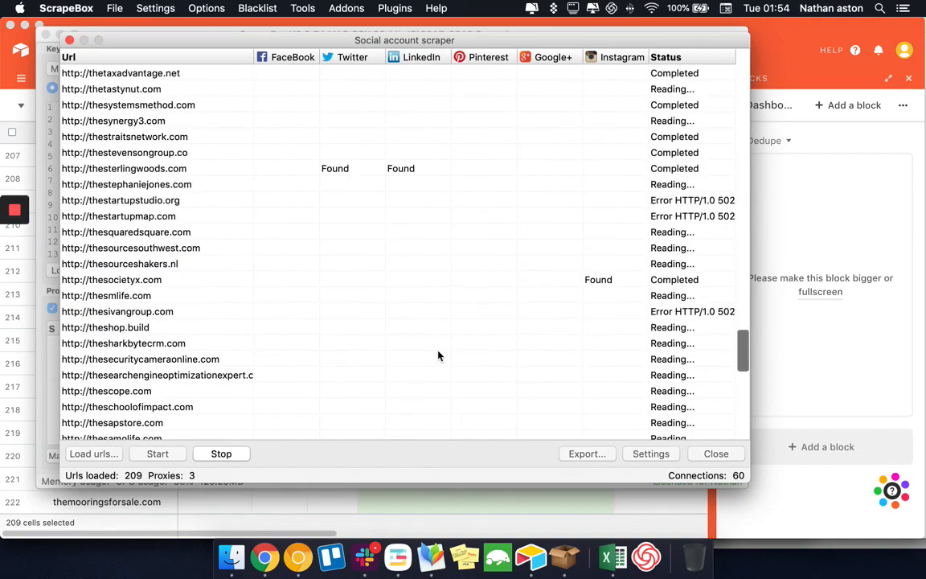
scroll(437, 355, up, 20)
scroll(438, 355, up, 20)
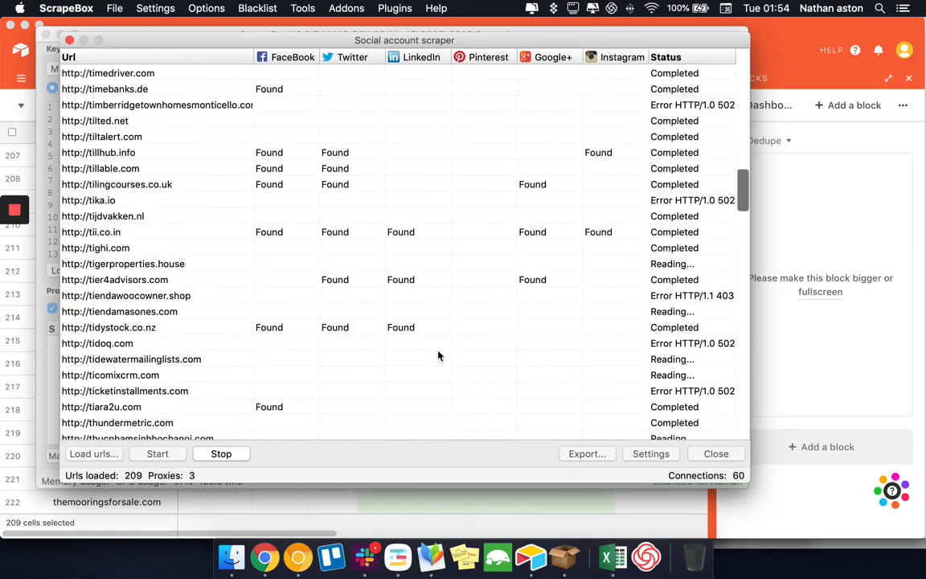
scroll(438, 355, down, 20)
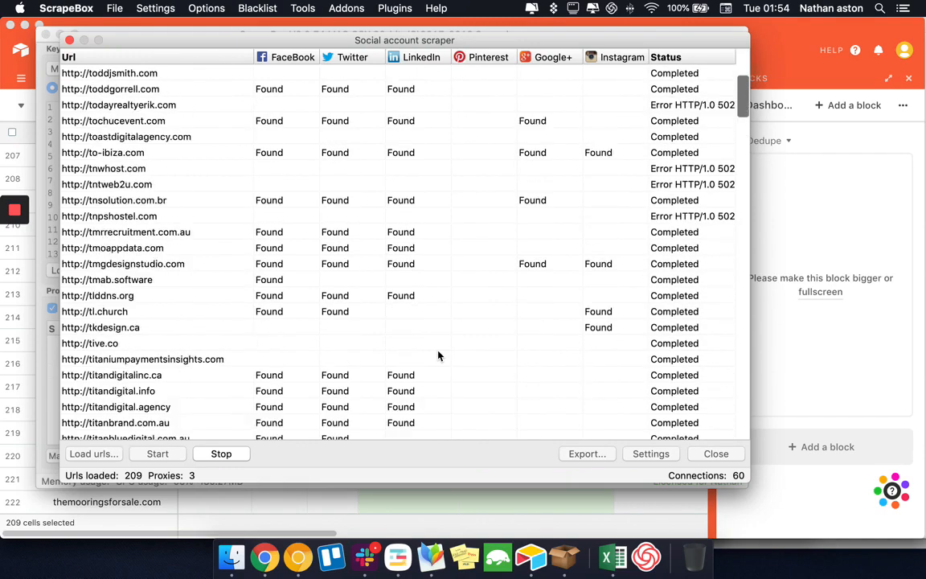
scroll(437, 356, down, 3)
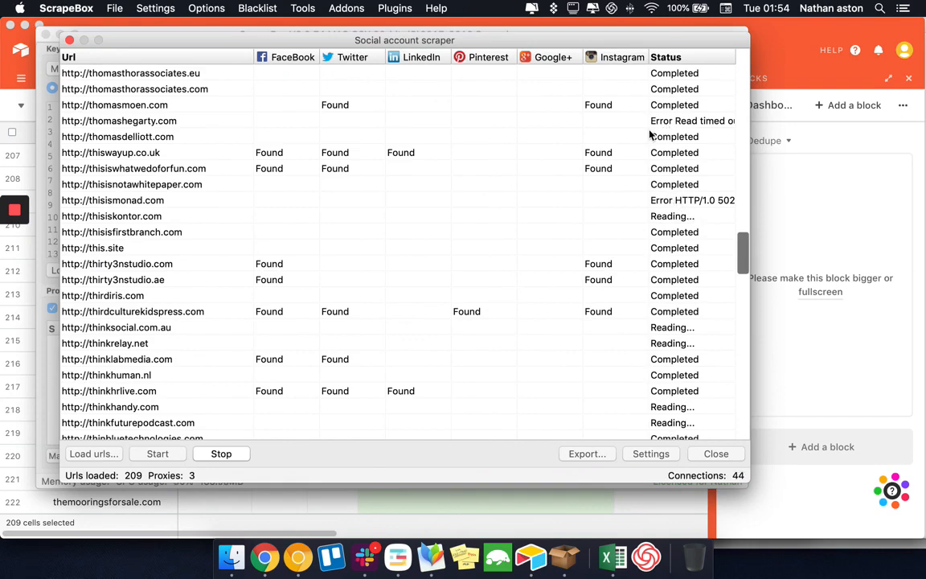
scroll(650, 134, down, 15)
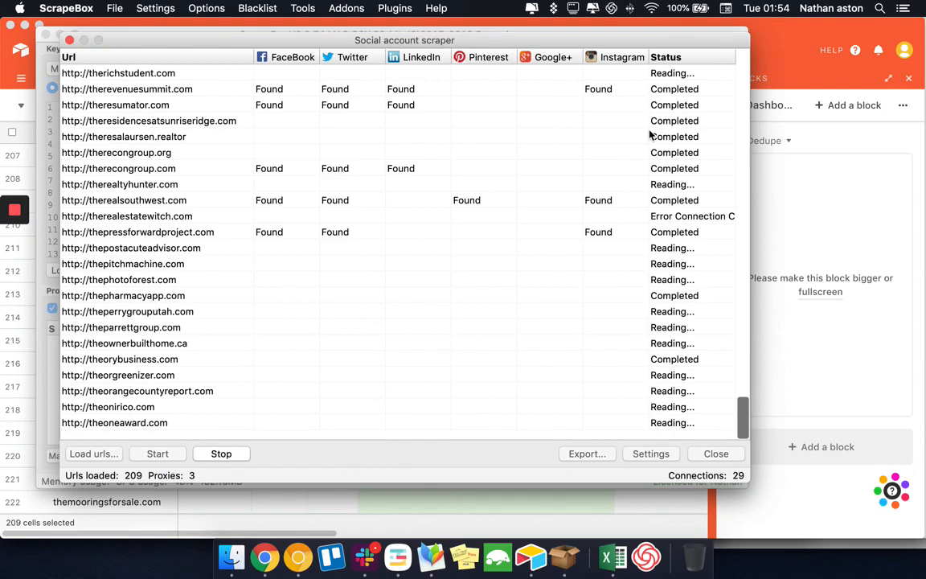
drag(744, 411, 702, 185)
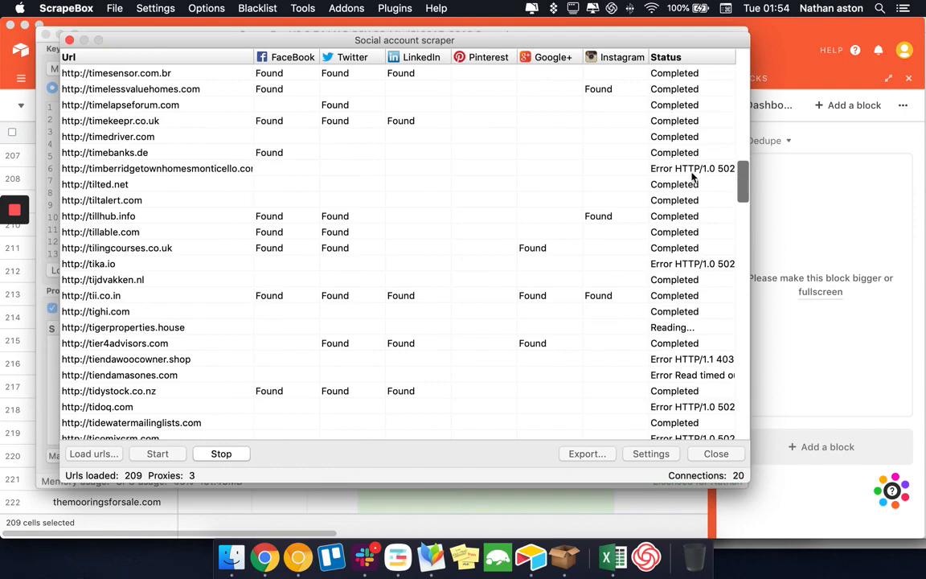
scroll(682, 233, down, 20)
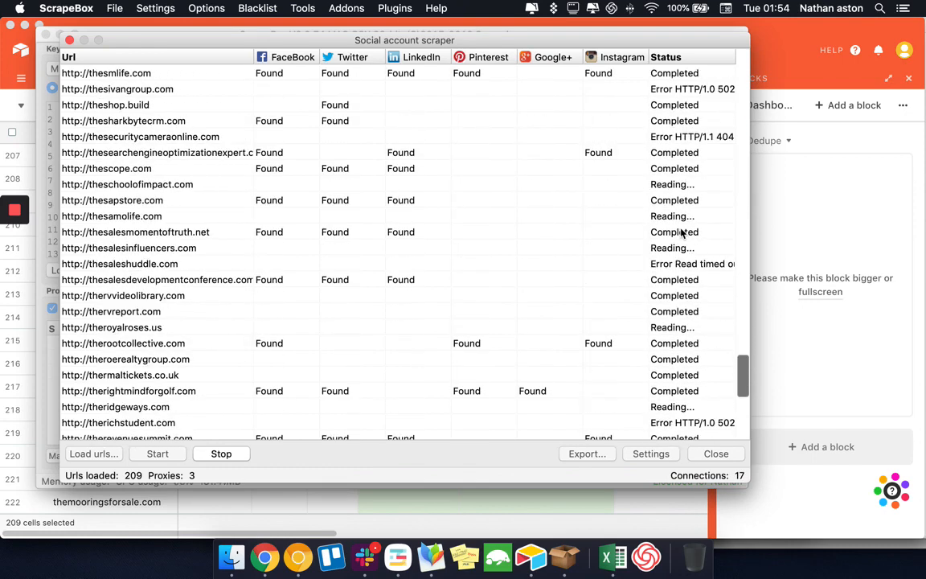
scroll(681, 233, down, 10)
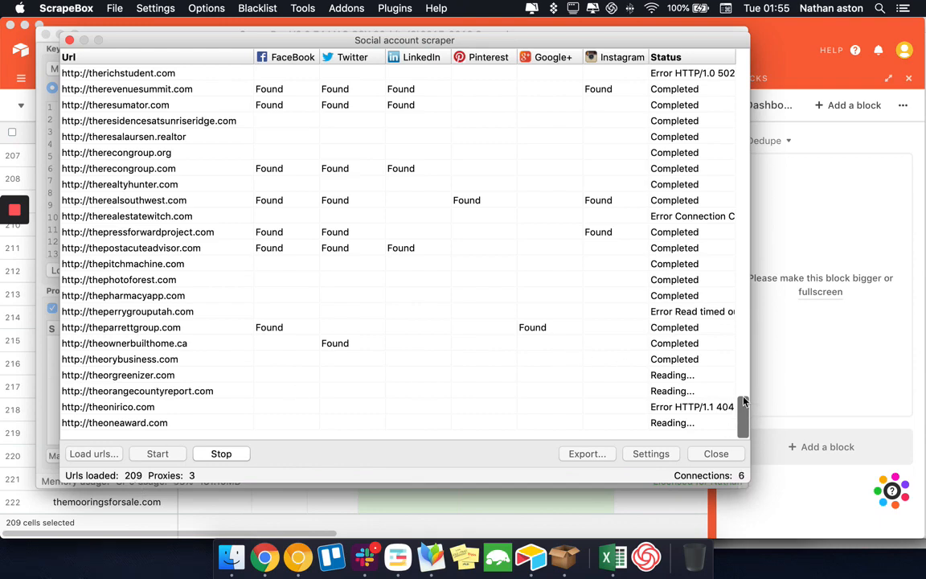
drag(743, 417, 744, 448)
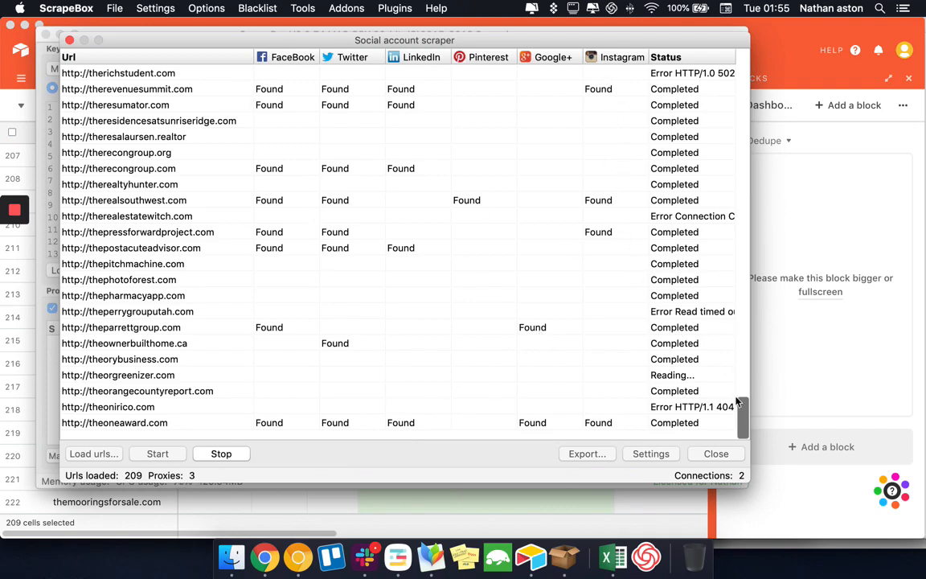
drag(743, 392, 740, 78)
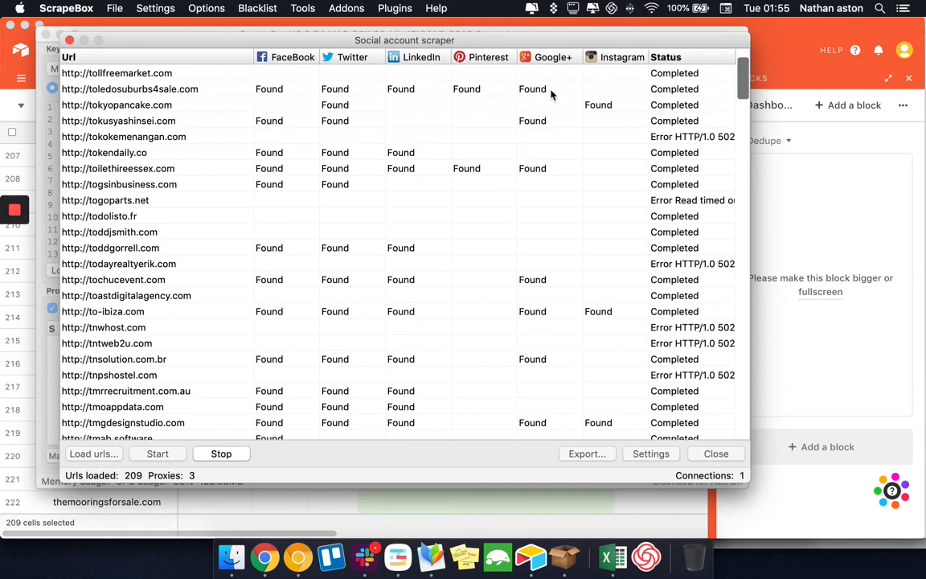
drag(739, 86, 718, 515)
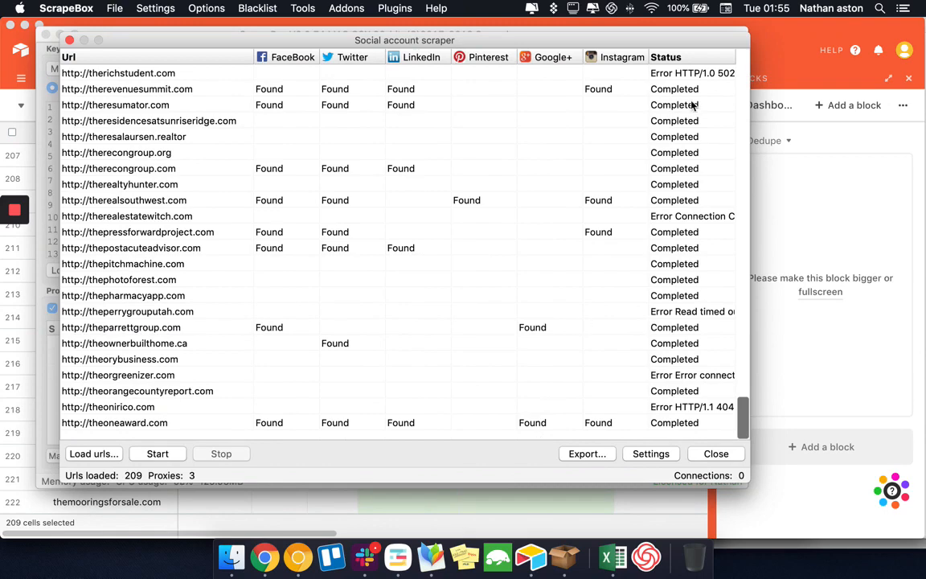
Find TeamViewer with the system search and launch it.
click(880, 8)
text(team)
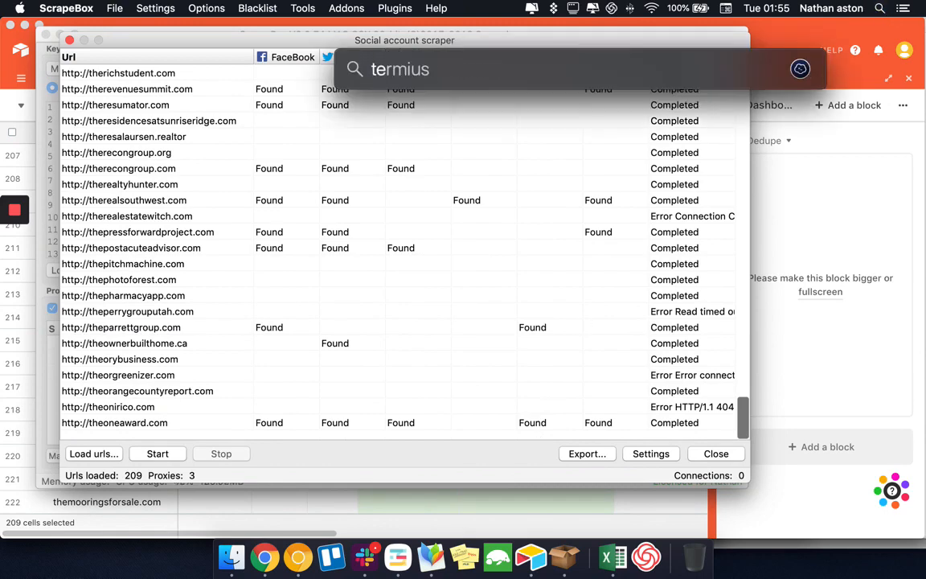
key(Return)
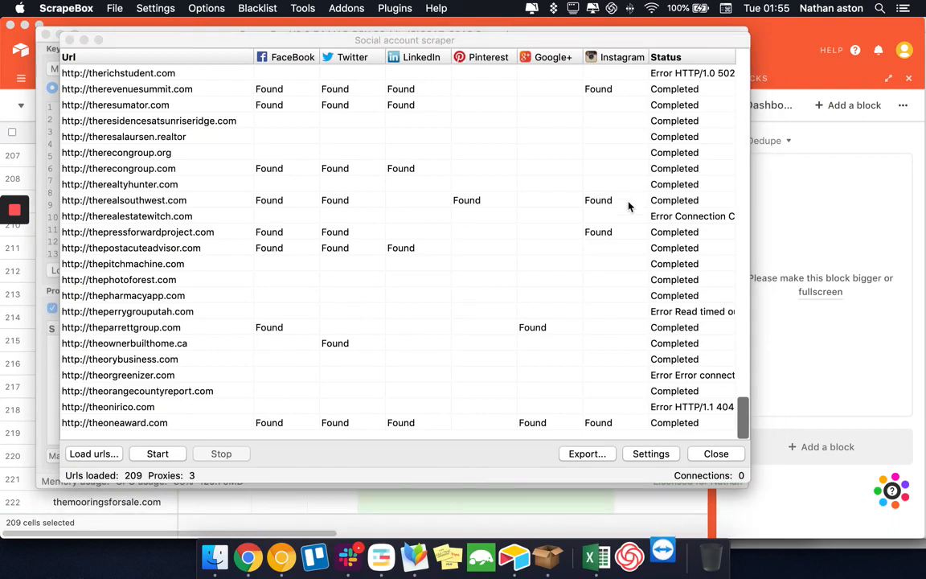
Export the scraped social accounts to Excel as "Drift - 7" in the Downloads folder.
click(600, 455)
click(600, 456)
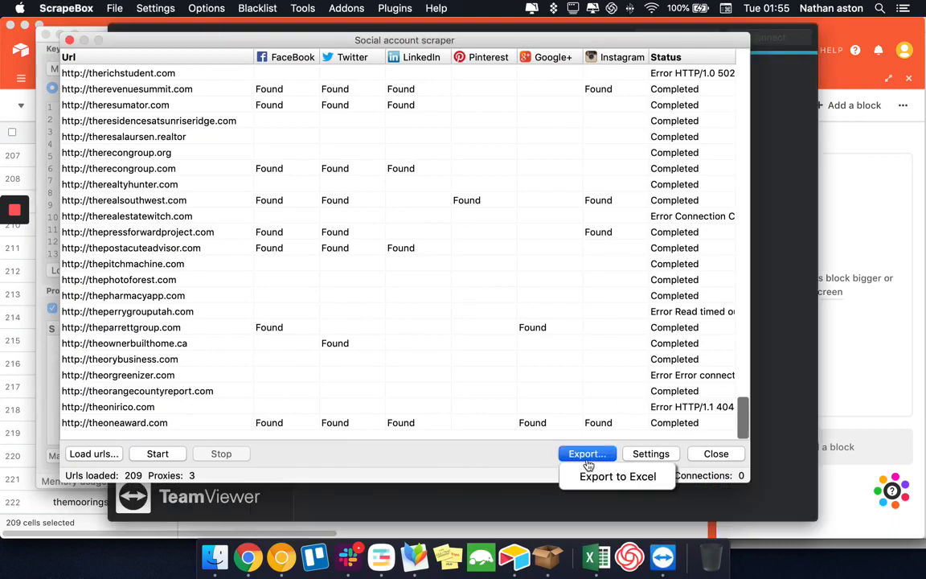
click(647, 533)
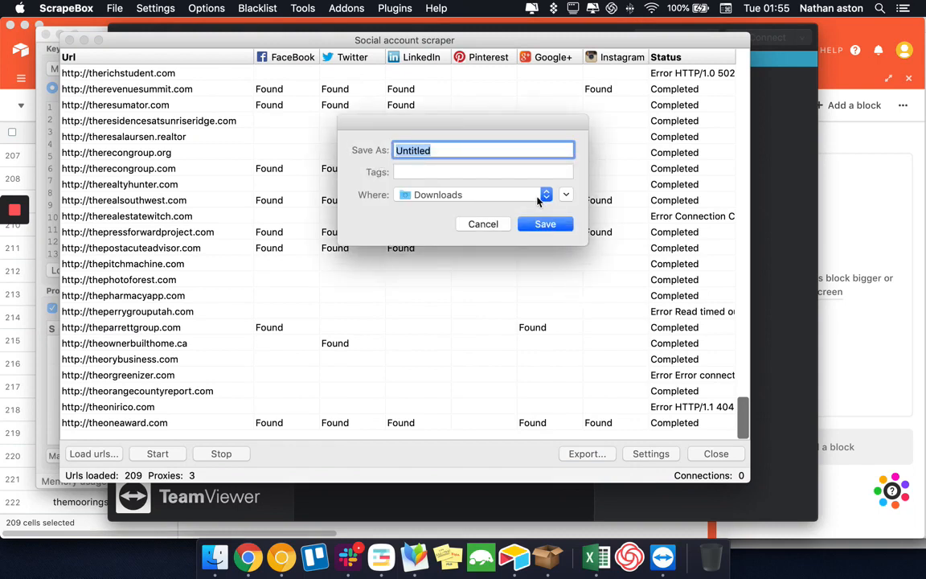
text(Drift - 7)
key(Return)
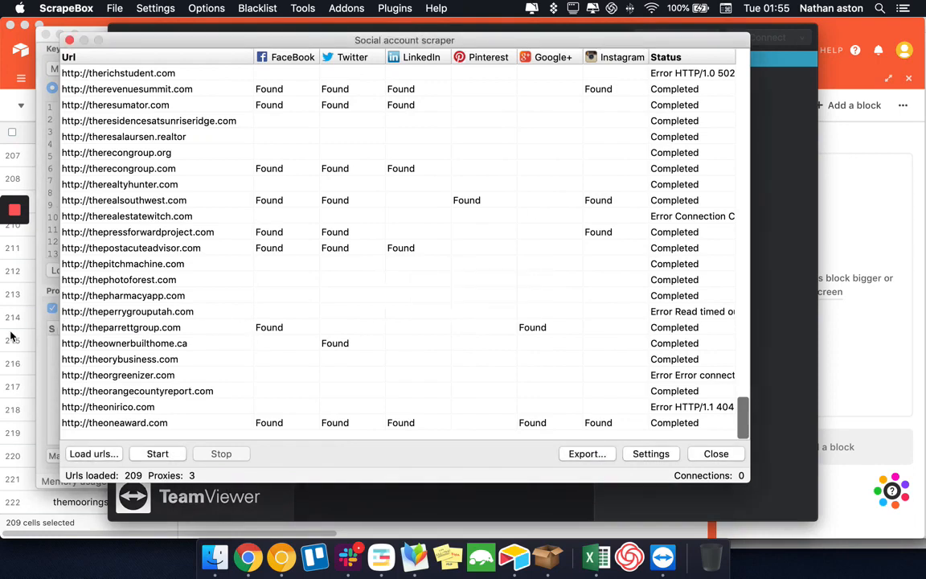
Switch to TeamViewer, dismiss its permissions notice, and connect to the recent computer DESKTOP-NQ8PI3J, accepting the usage and sponsored-session notices.
click(12, 336)
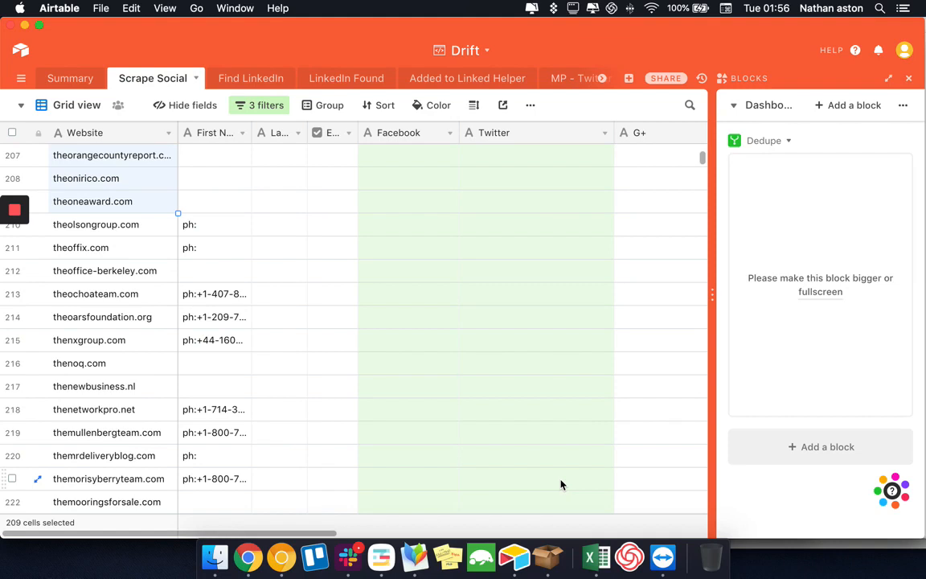
click(662, 556)
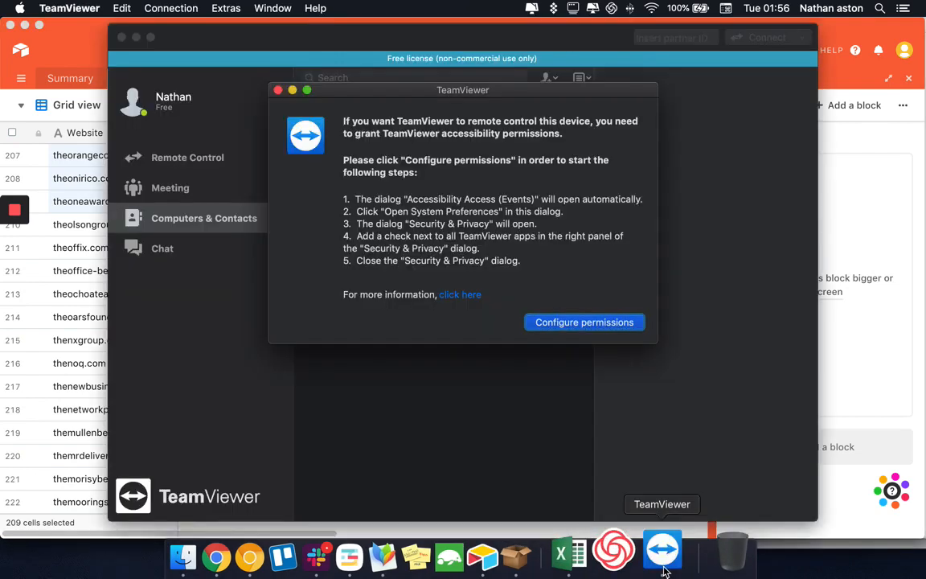
click(278, 90)
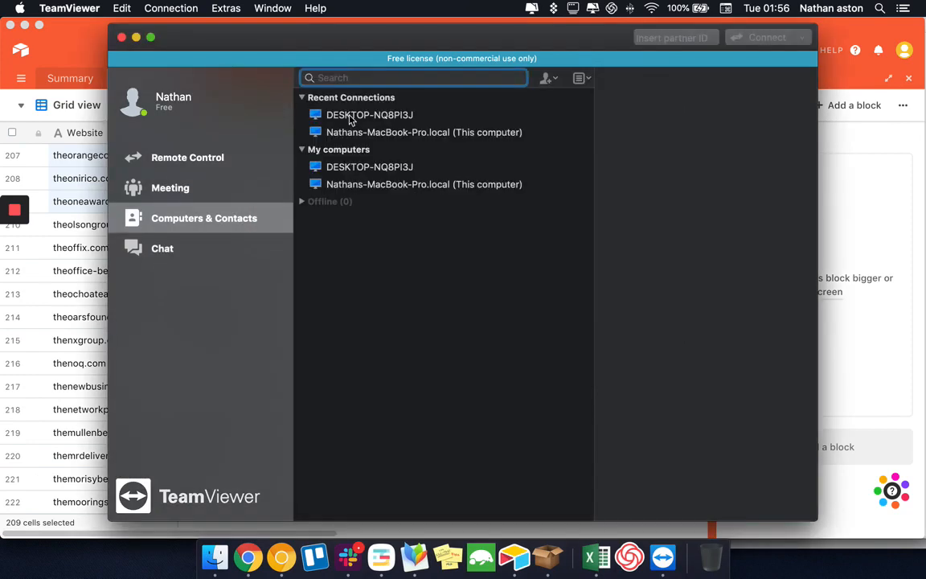
double_click(393, 117)
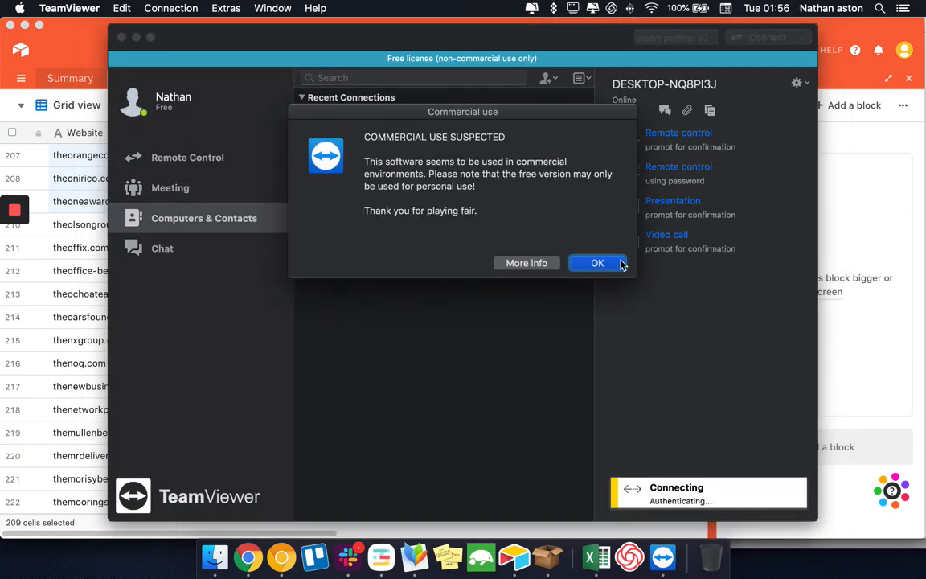
click(609, 266)
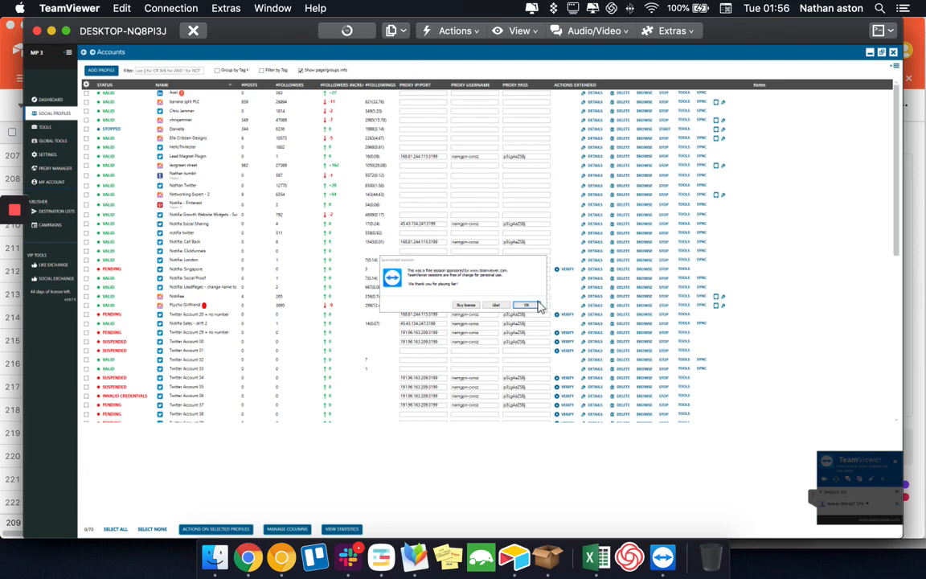
click(529, 306)
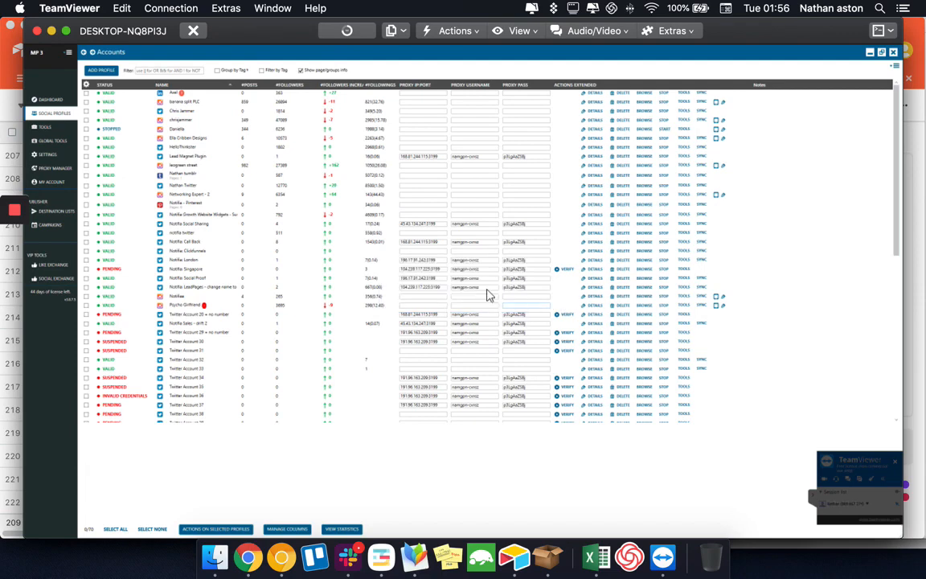
Inspect the Twitter Account 32 profile and the Follow tool settings of the Notifia Social Sharing account on the remote computer.
double_click(187, 367)
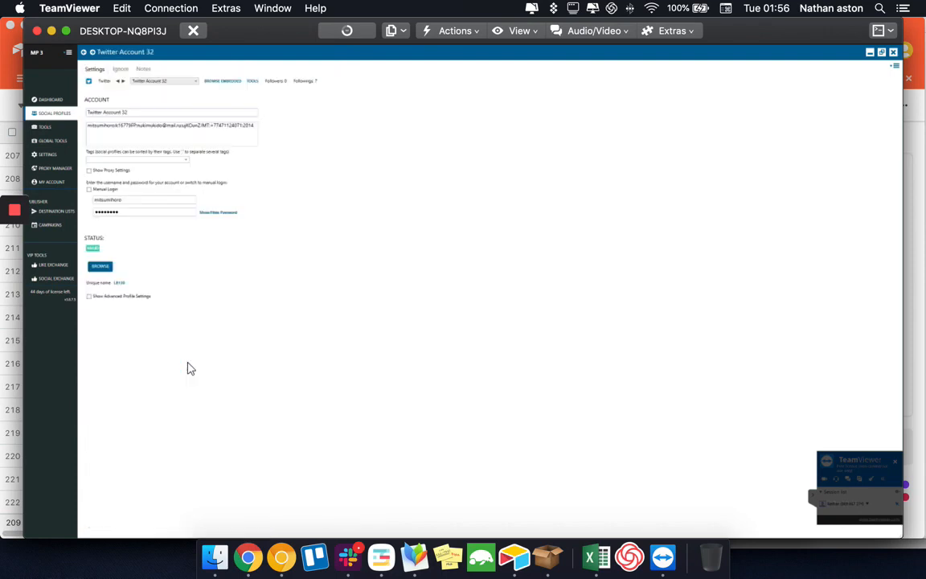
click(55, 115)
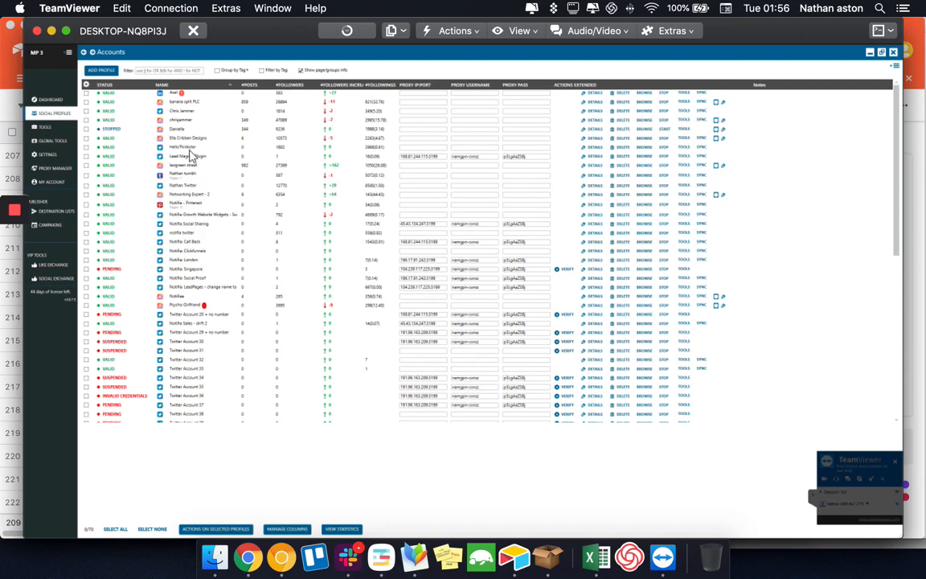
click(49, 128)
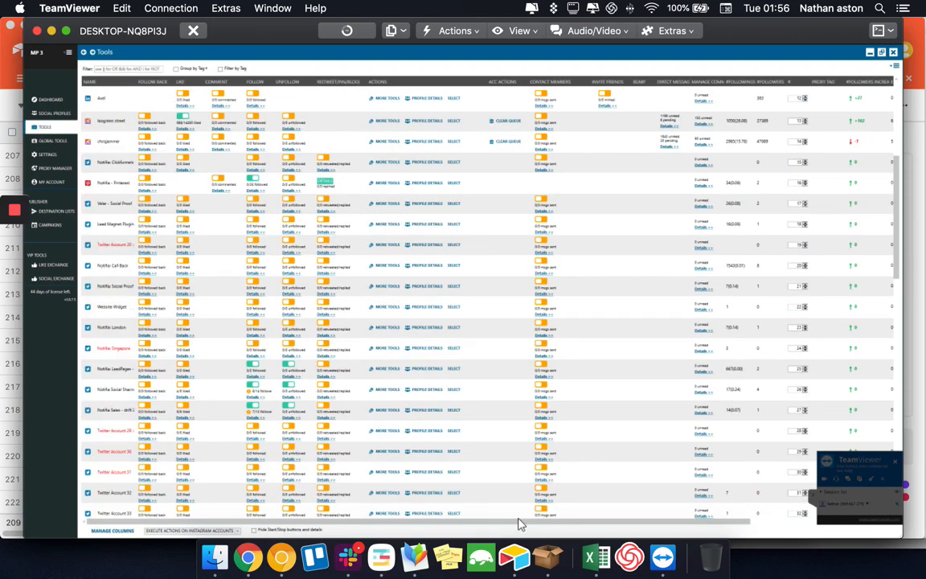
click(252, 400)
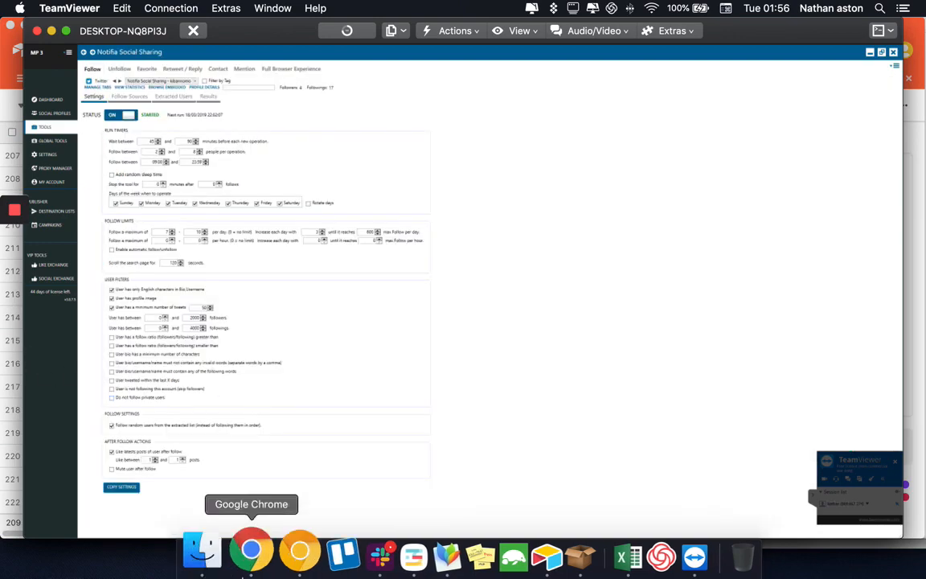
Return to Airtable and remove the Facebook, Twitter and Instagram filters from the Scrape Social grid view.
click(16, 397)
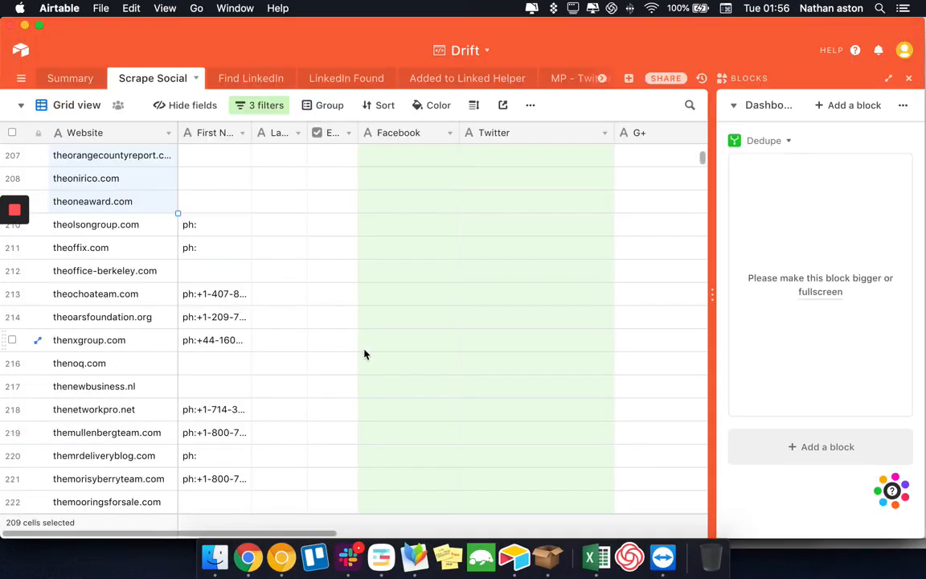
click(256, 106)
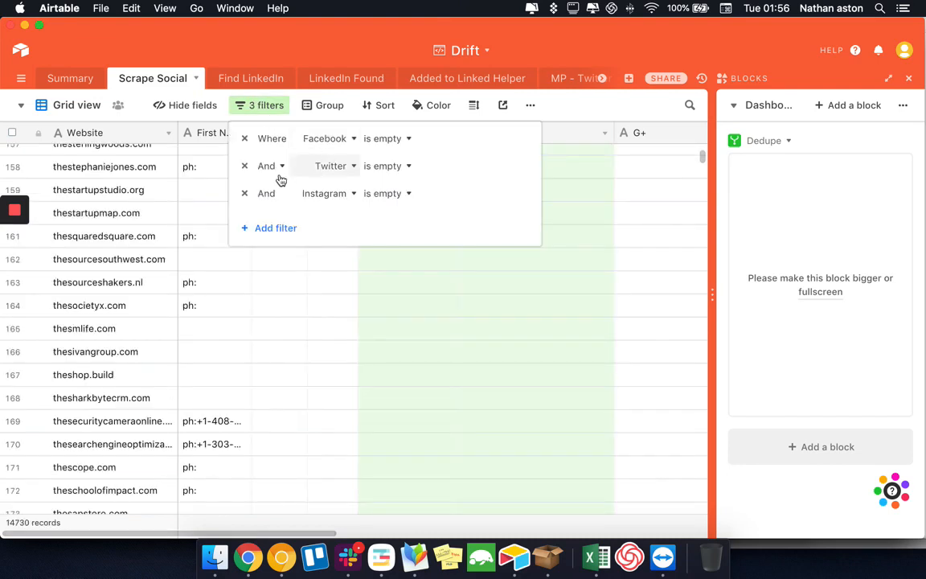
double_click(246, 167)
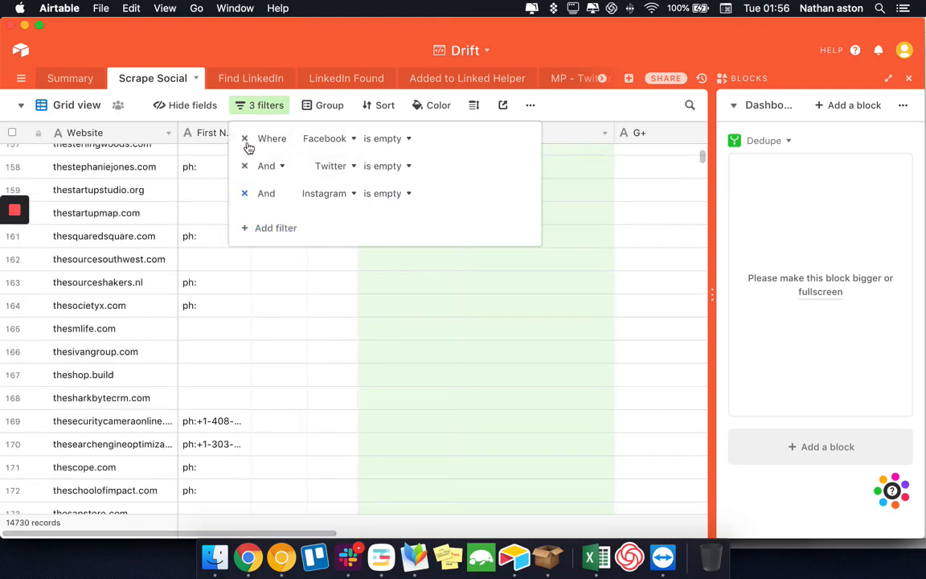
click(245, 139)
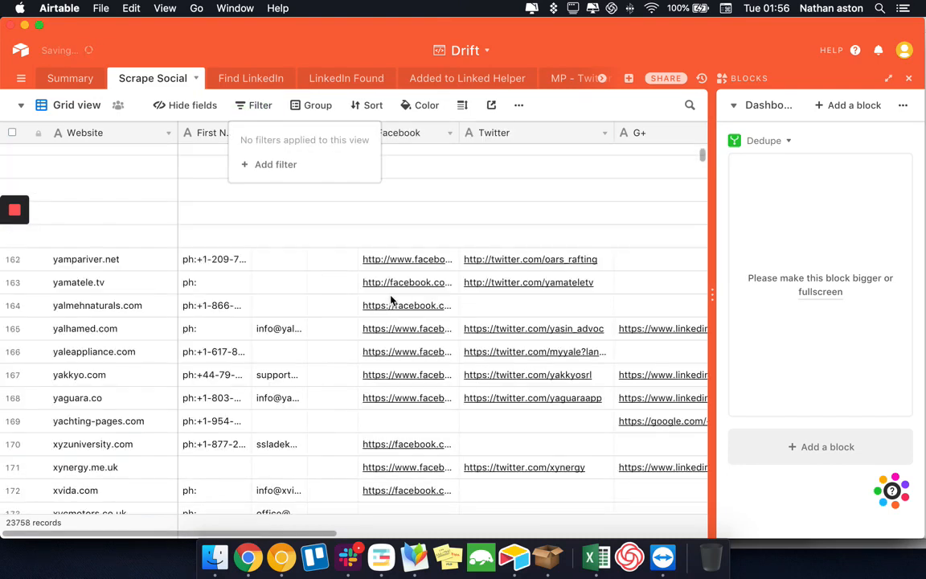
Copy the four Twitter links in rows 165 to 168 of Scrape Social and switch to TeamViewer.
click(542, 374)
scroll(461, 331, right, 2)
drag(460, 332, 438, 405)
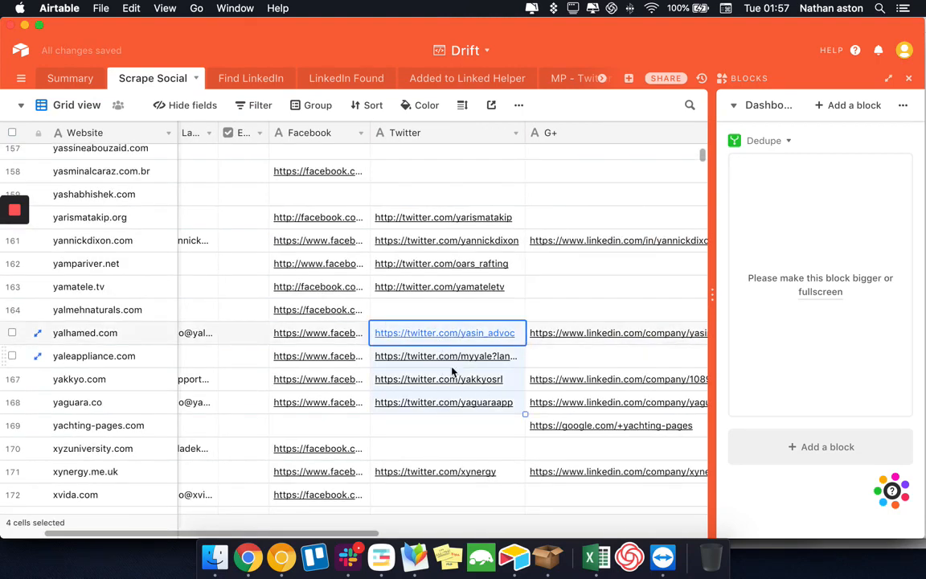
key(super+c)
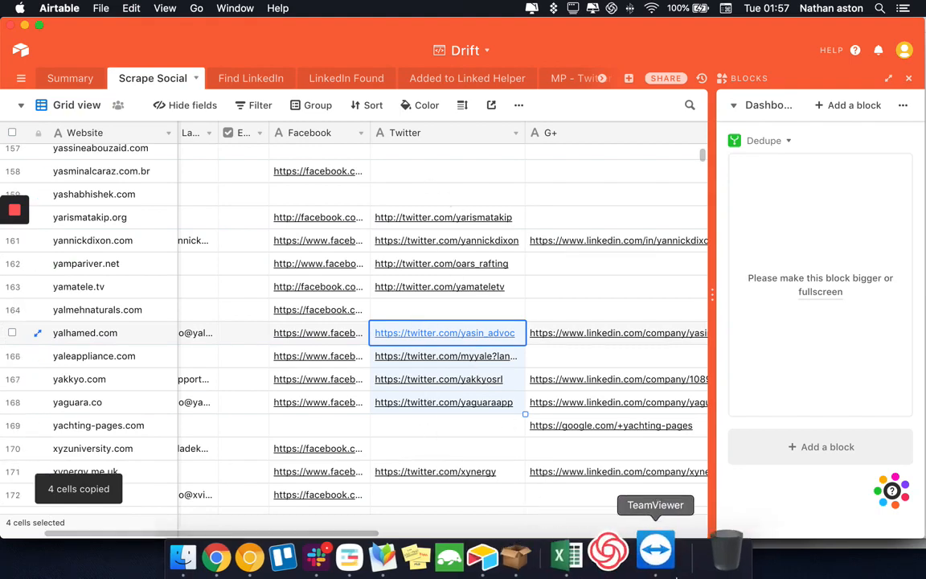
click(663, 556)
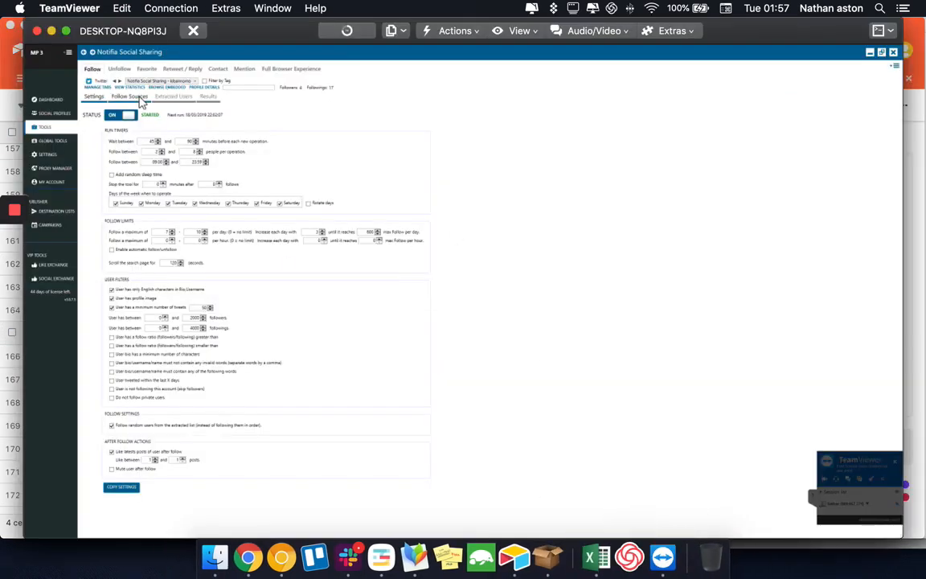
Enable following people from a provided list in the Follow Sources and paste the copied Twitter links into it.
click(128, 96)
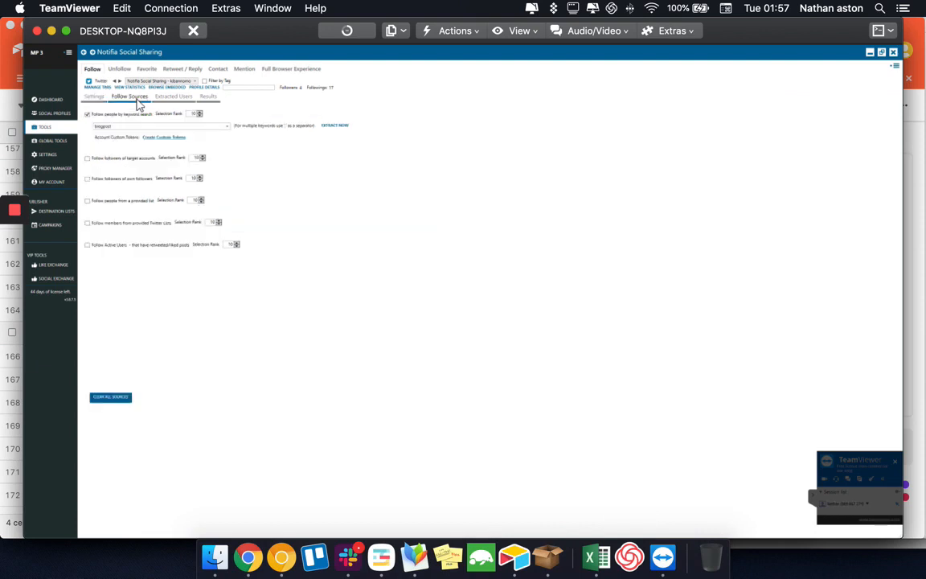
click(87, 200)
click(109, 229)
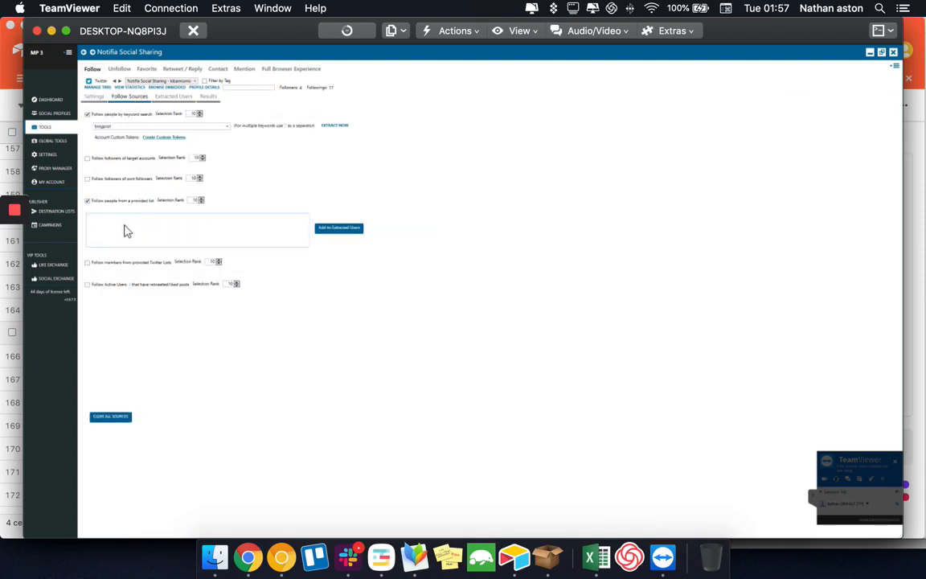
key(super+v)
Clear the pasted links from the provided list and disable that follow source.
key(super+a)
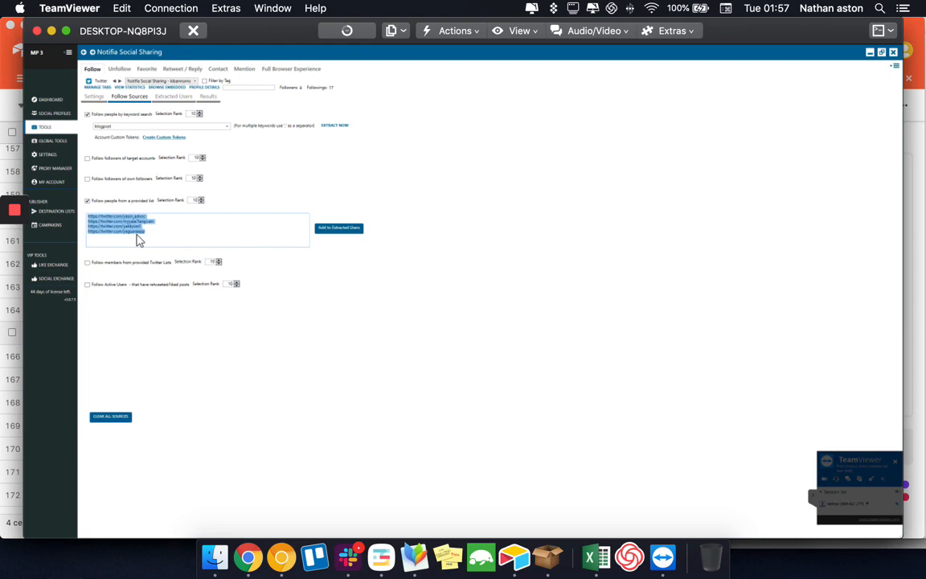
key(BackSpace)
click(87, 201)
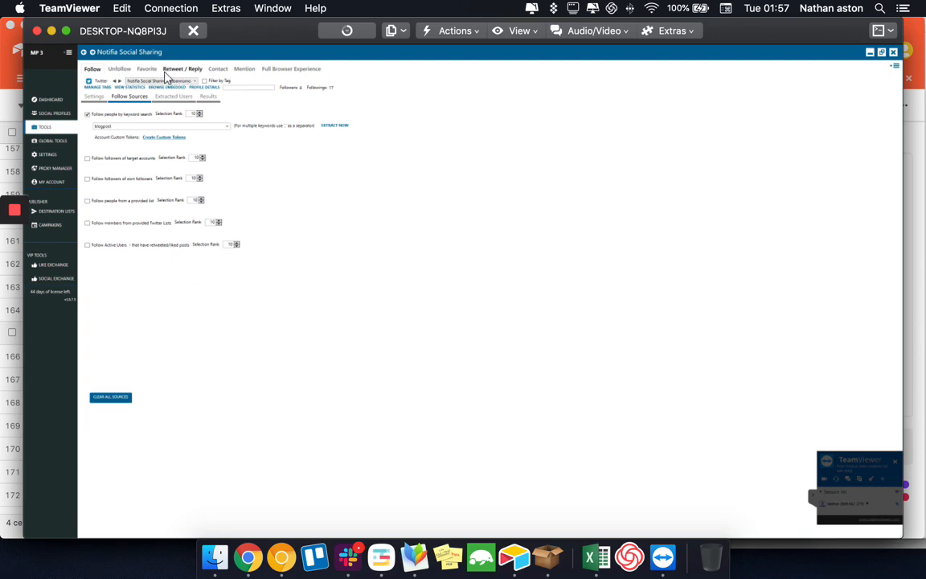
Enable Like from custom URL in the Favorite tool's sources and paste the copied Twitter links into its list.
click(140, 69)
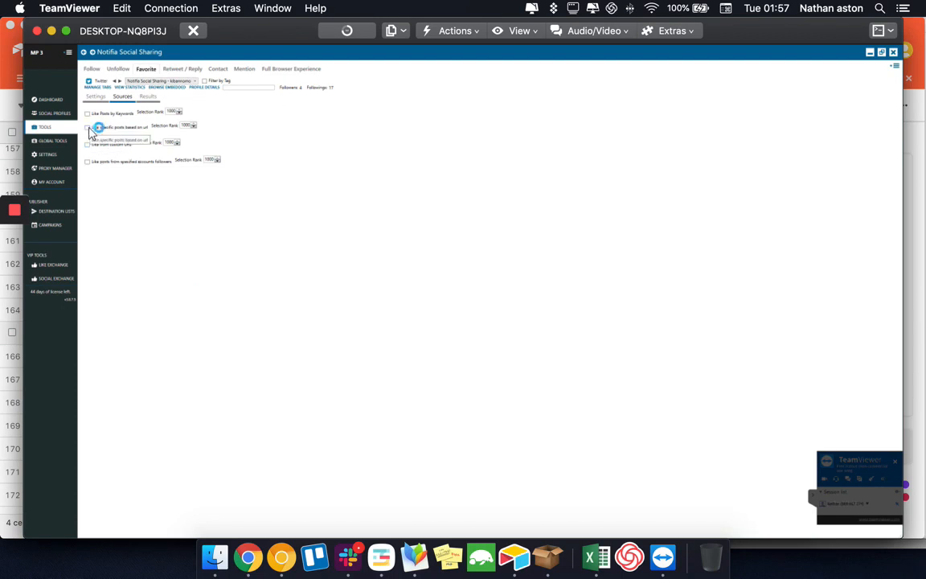
click(89, 143)
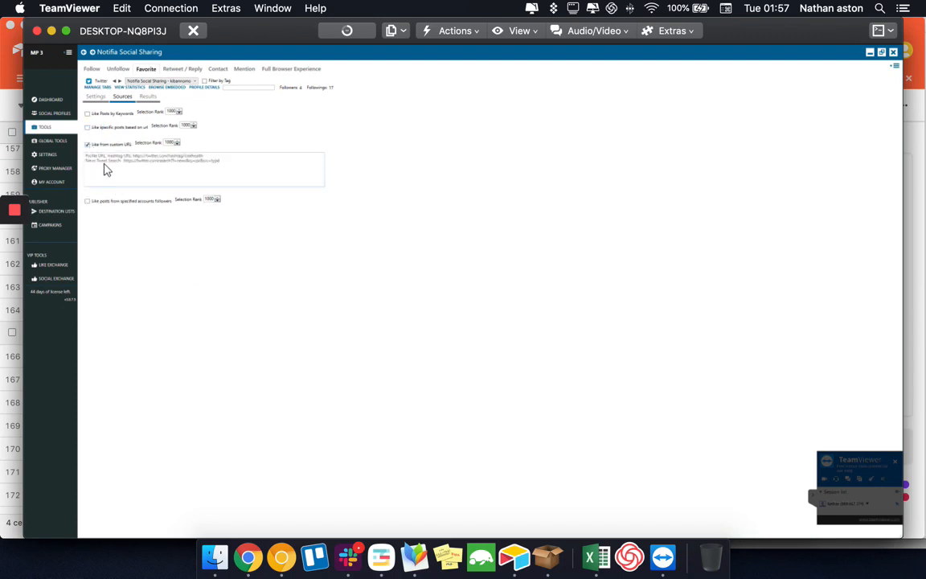
click(104, 170)
right_click(114, 162)
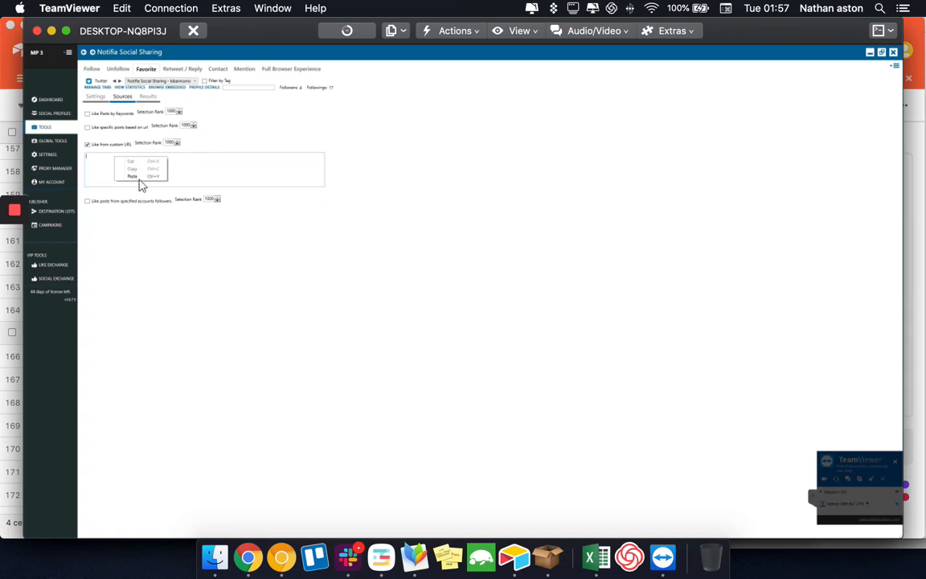
click(138, 179)
drag(148, 172, 56, 143)
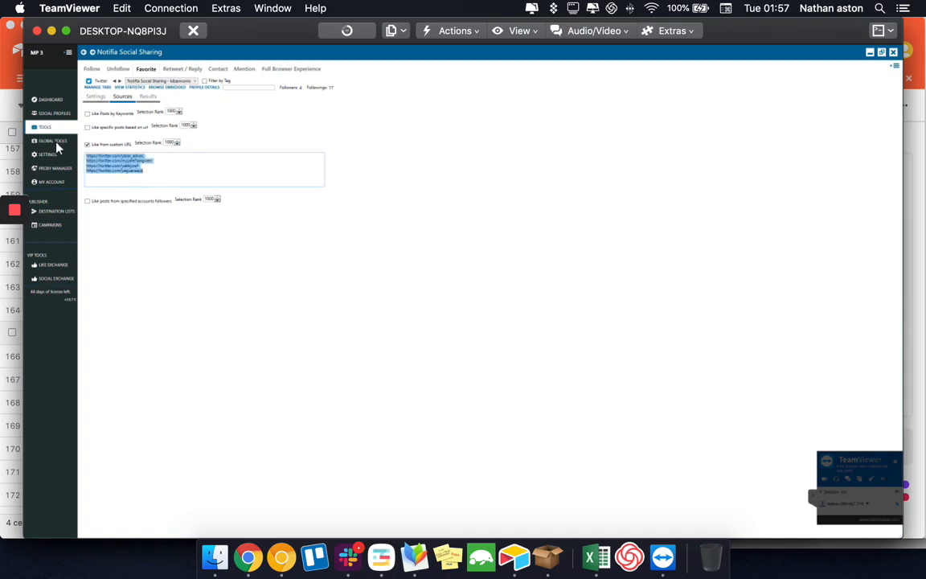
click(151, 243)
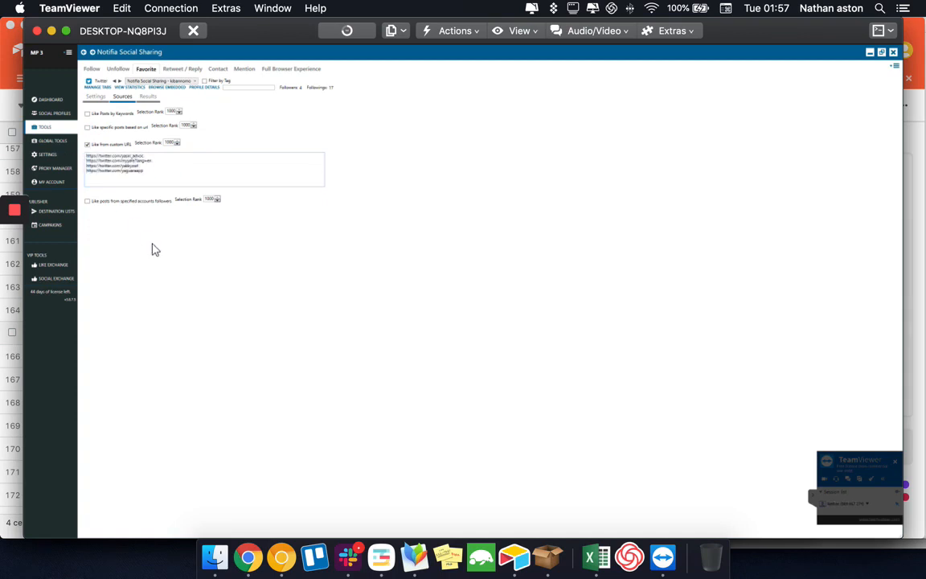
drag(146, 171, 93, 156)
Set the Favorite tool's status to ON and select all links in its custom URL list.
click(94, 96)
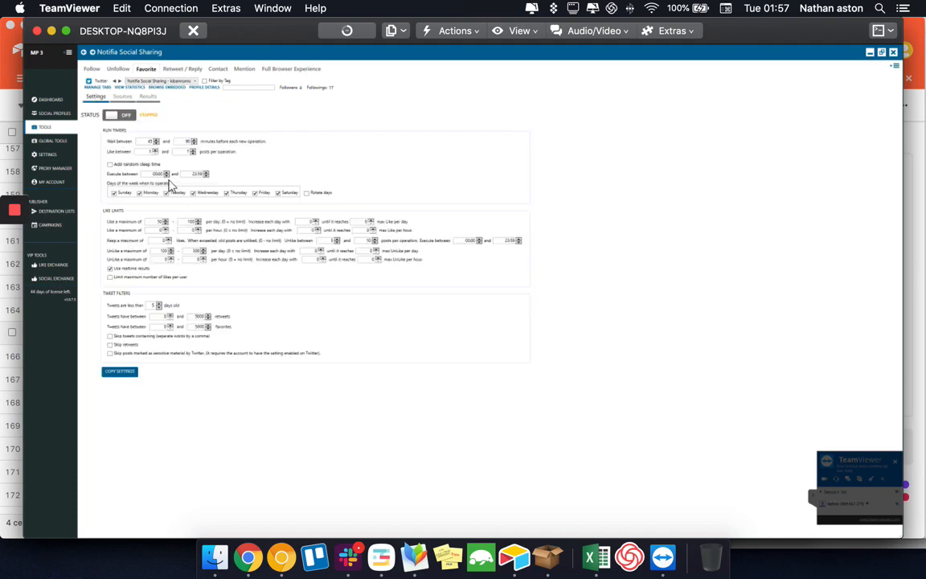
click(123, 116)
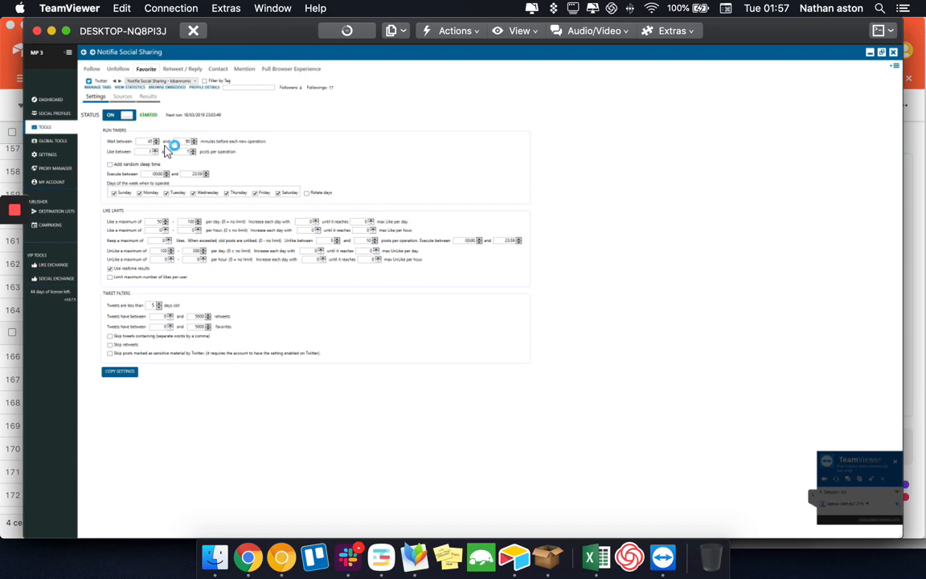
click(124, 97)
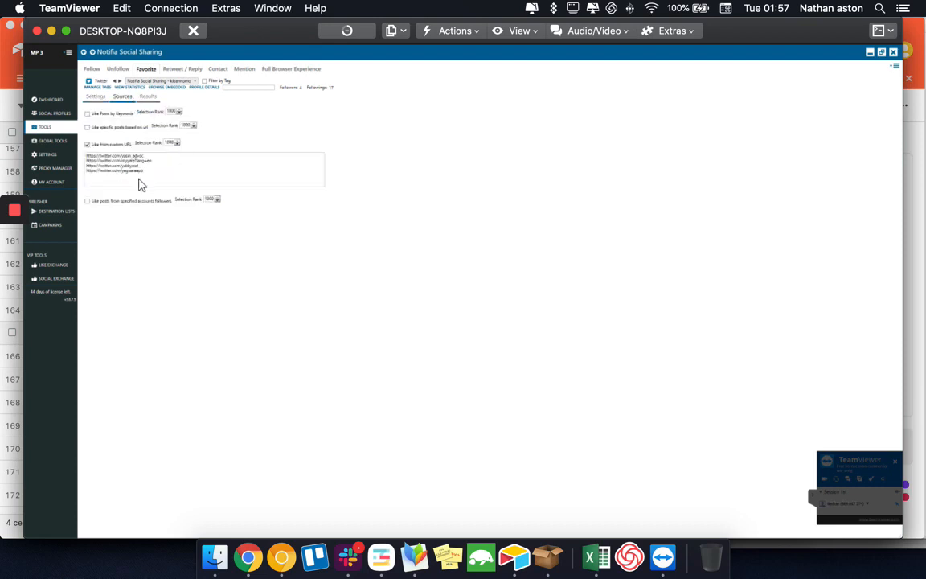
key(ctrl+a)
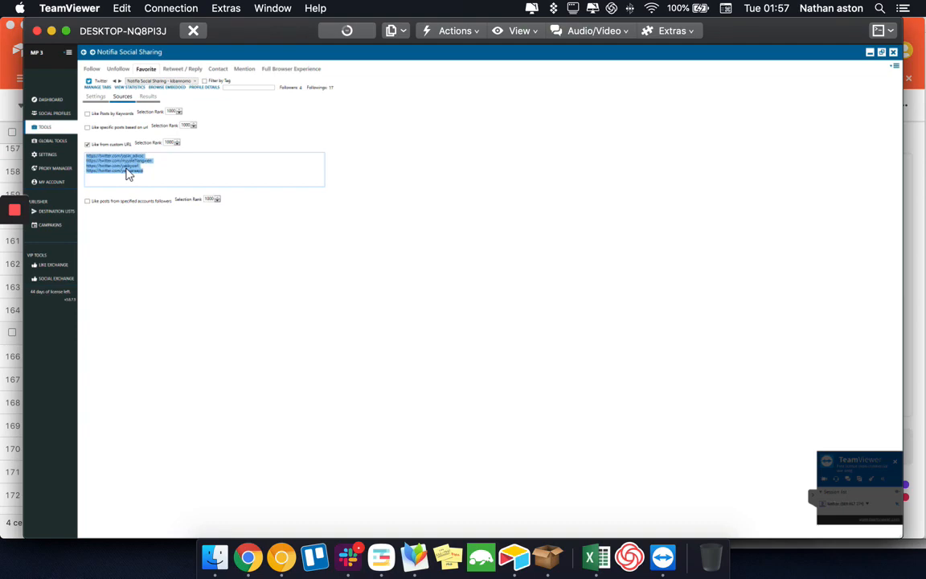
Move the remote desktop window aside, return to Airtable and view the Drift base's options without changing them.
drag(248, 38, 306, 49)
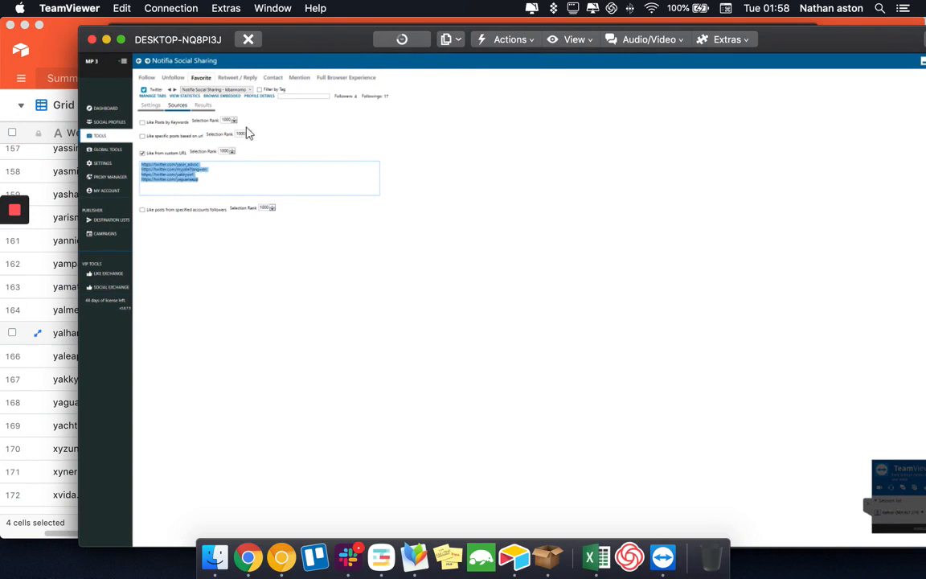
click(65, 33)
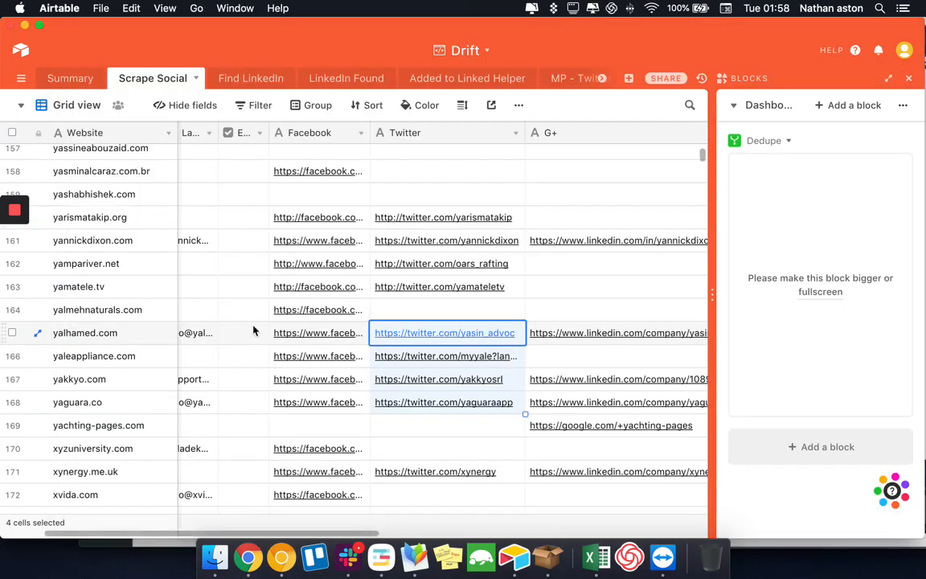
click(478, 57)
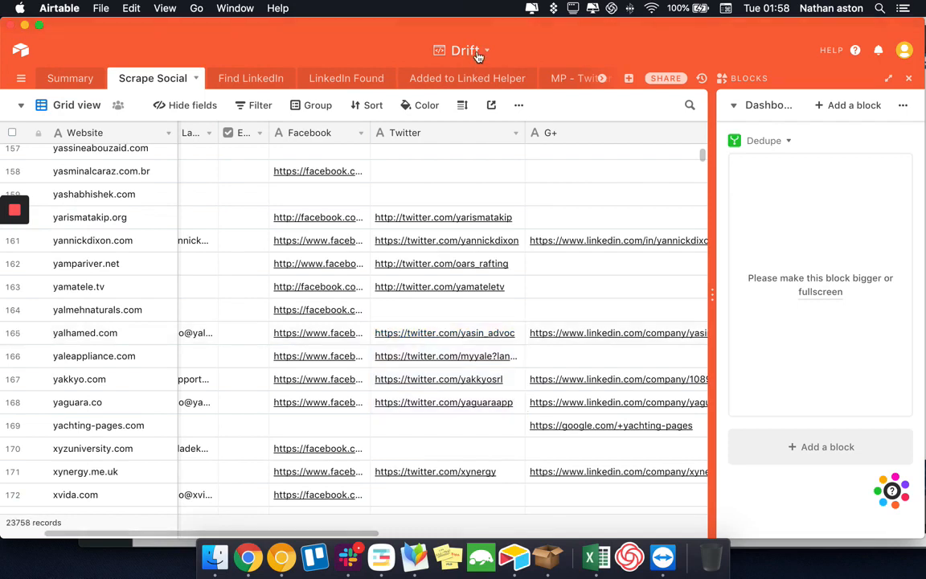
click(478, 53)
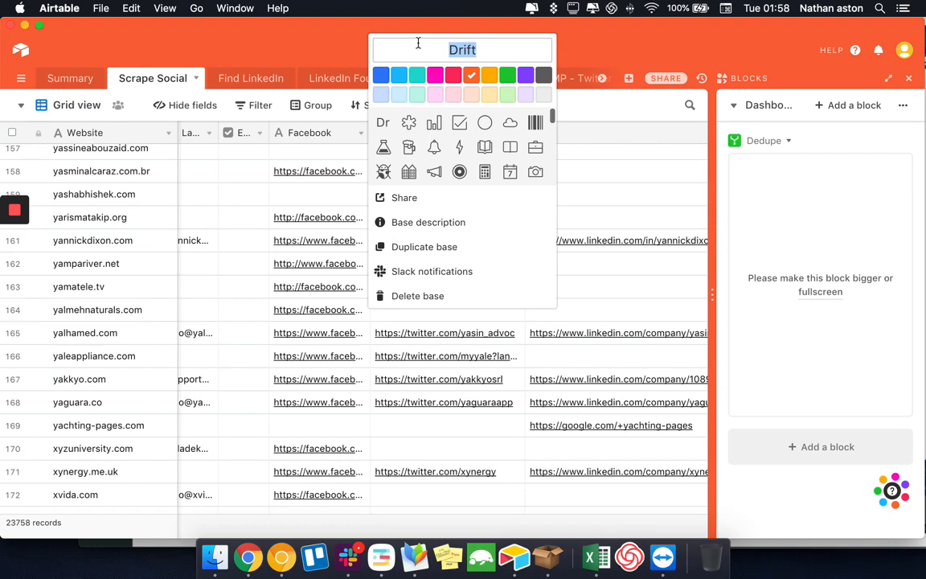
click(305, 37)
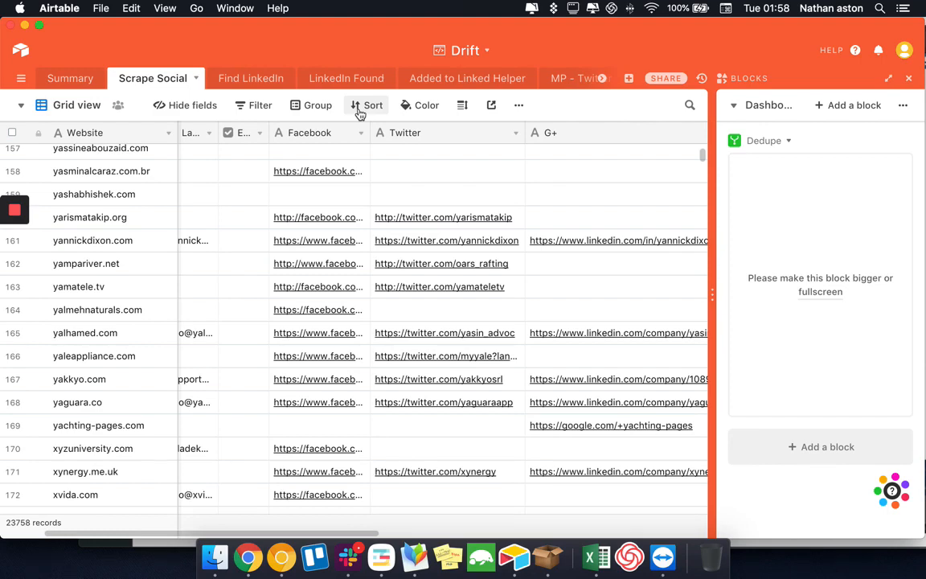
Examine the scraped websites and their social links throughout the Scrape Social grid, ending at the first record.
scroll(434, 300, left, 3)
scroll(434, 299, up, 1)
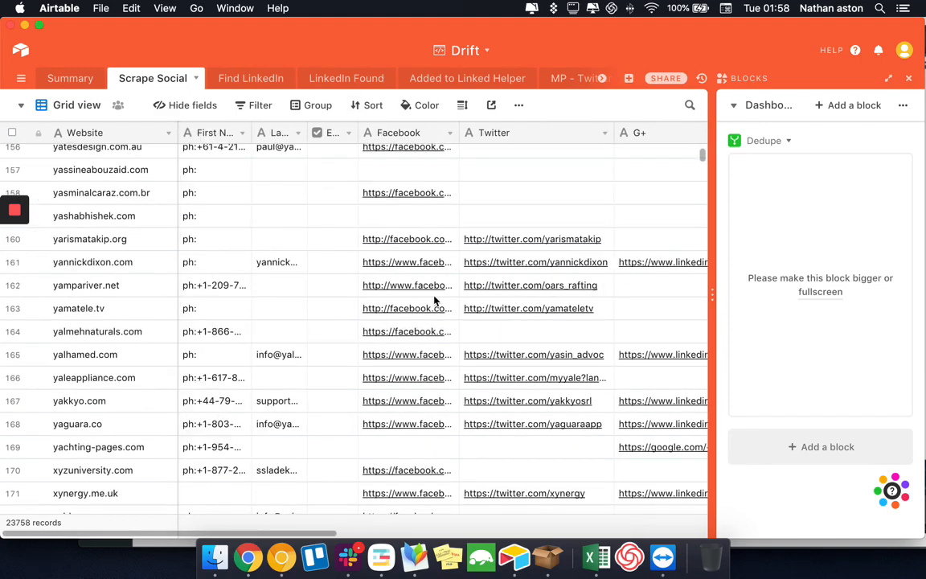
scroll(433, 300, up, 10)
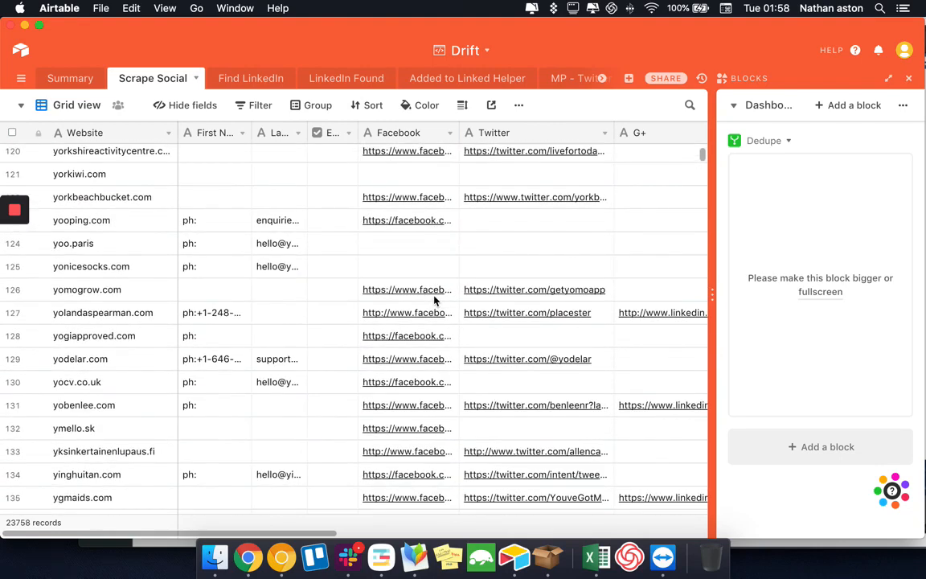
scroll(434, 299, down, 20)
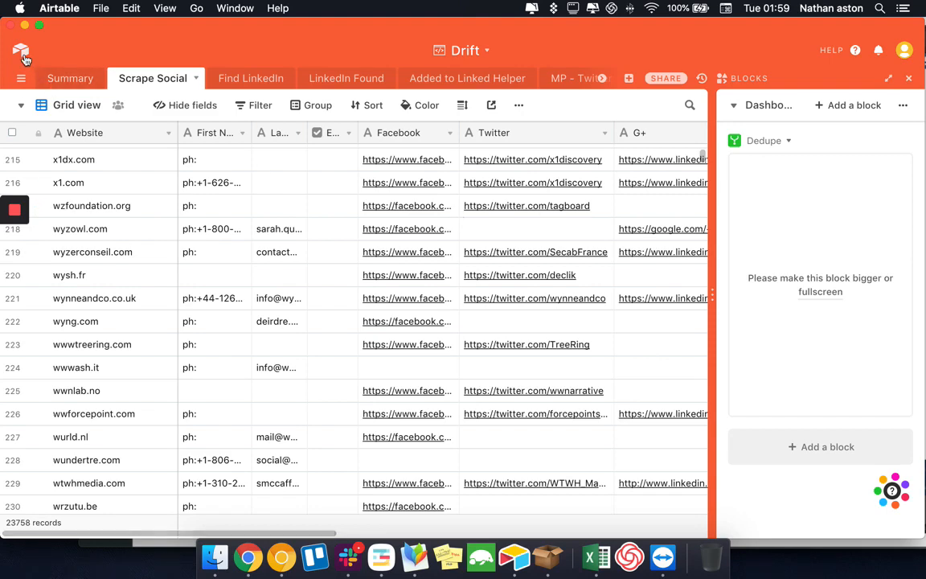
scroll(318, 249, up, 1)
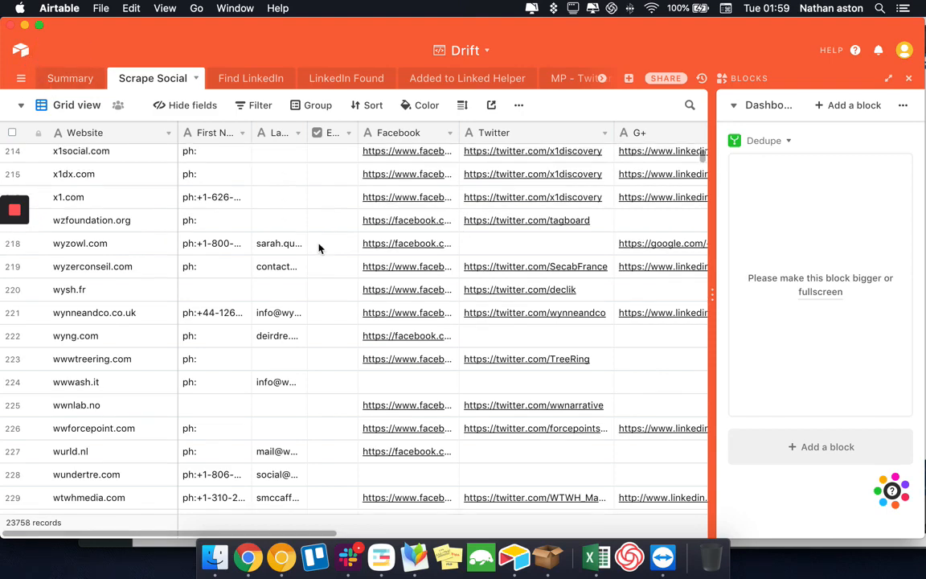
scroll(318, 249, up, 20)
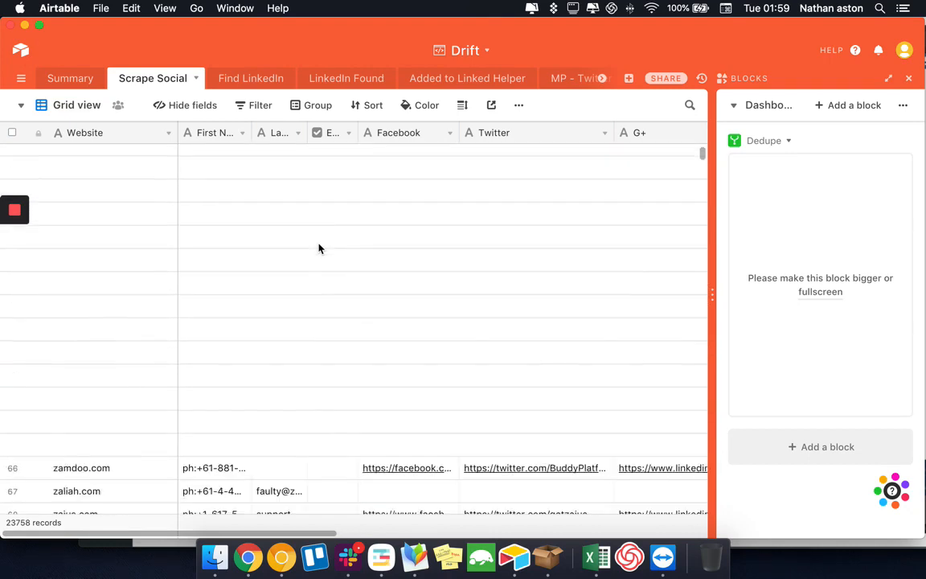
scroll(318, 249, up, 3)
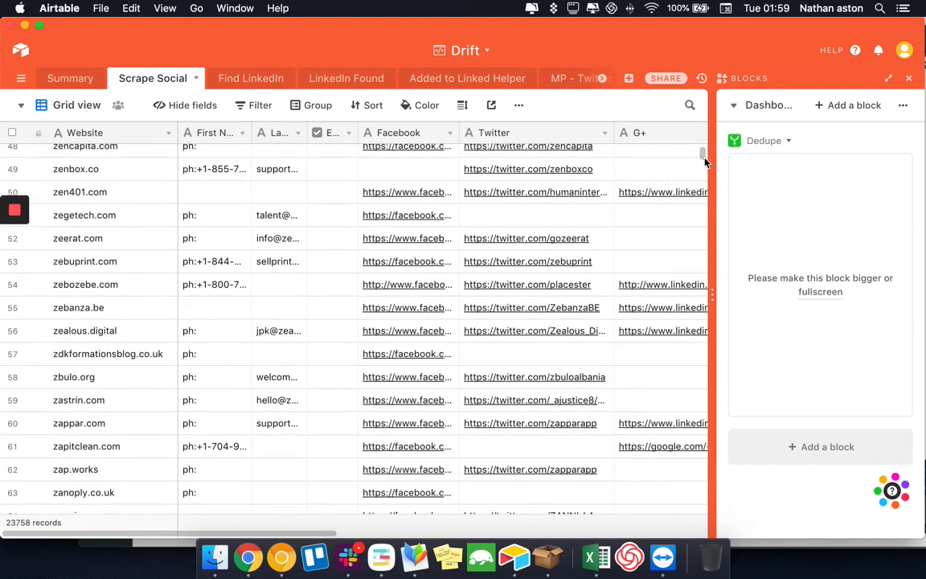
scroll(704, 134, up, 10)
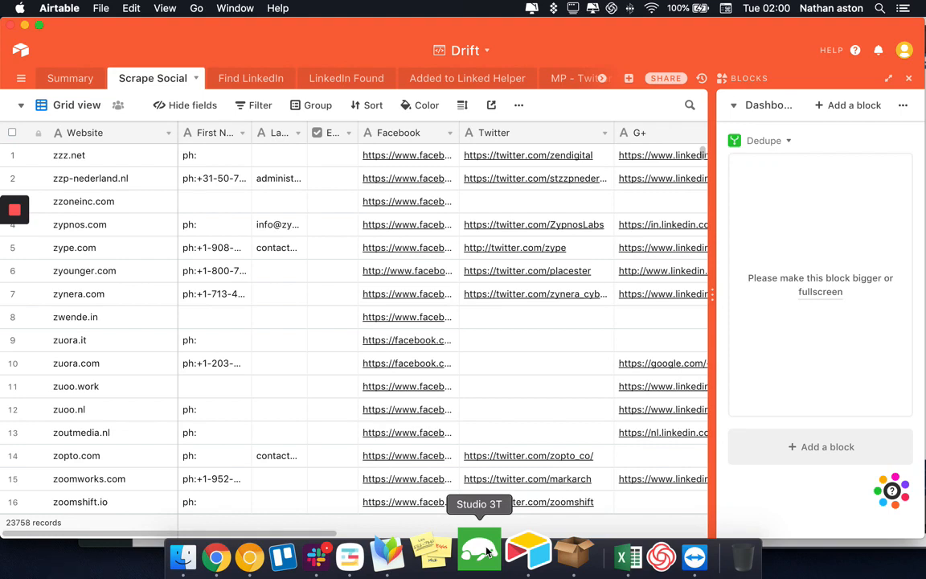
mouse_move(14, 215)
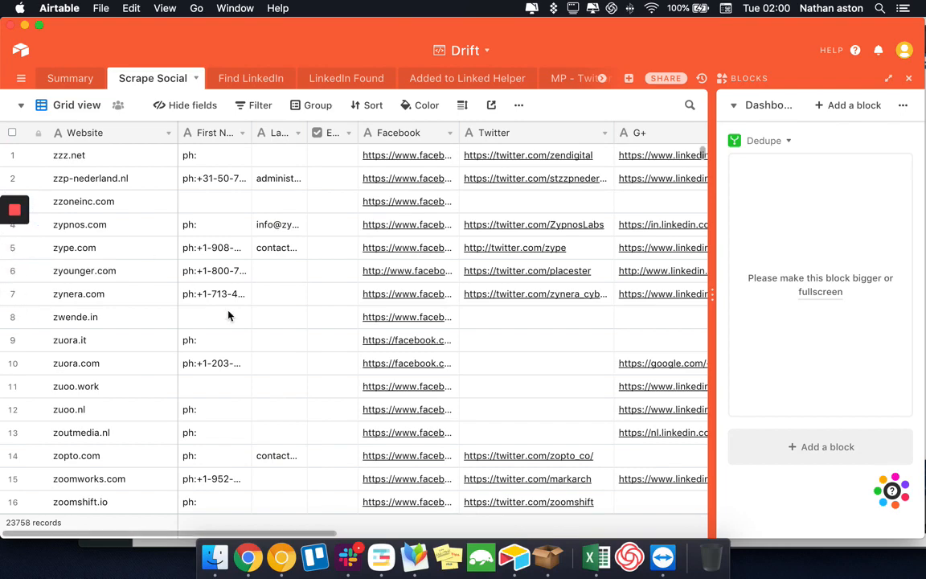
scroll(228, 315, down, 20)
scroll(228, 316, down, 20)
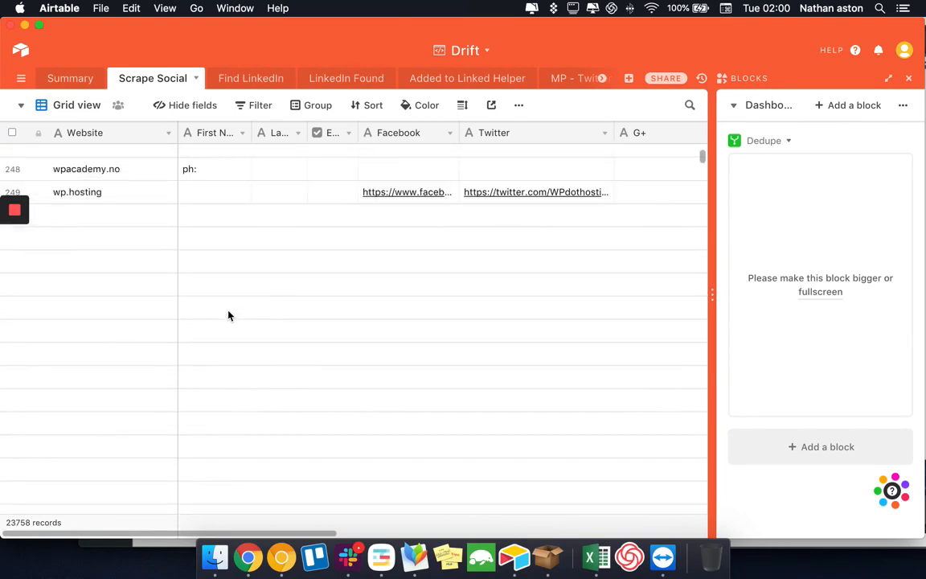
scroll(228, 316, up, 20)
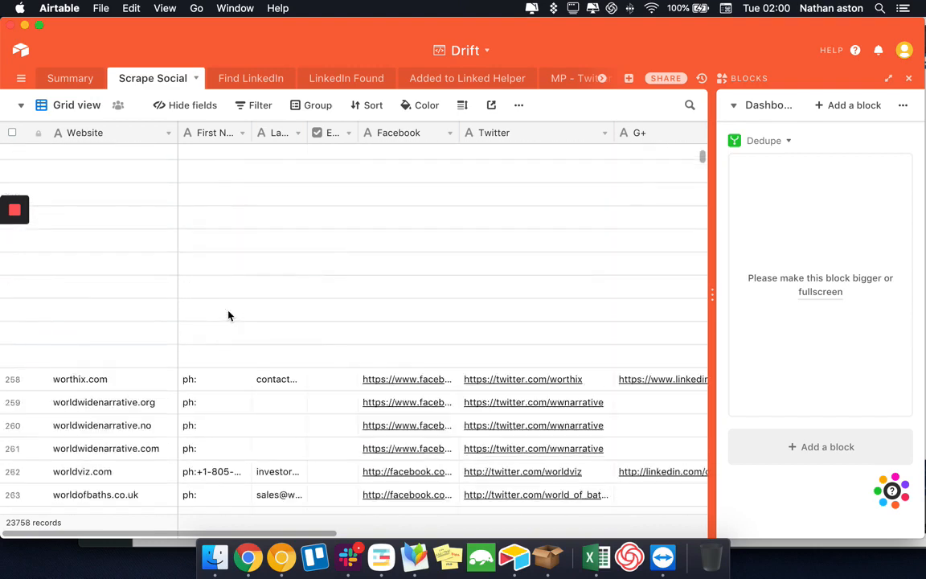
scroll(228, 316, up, 12)
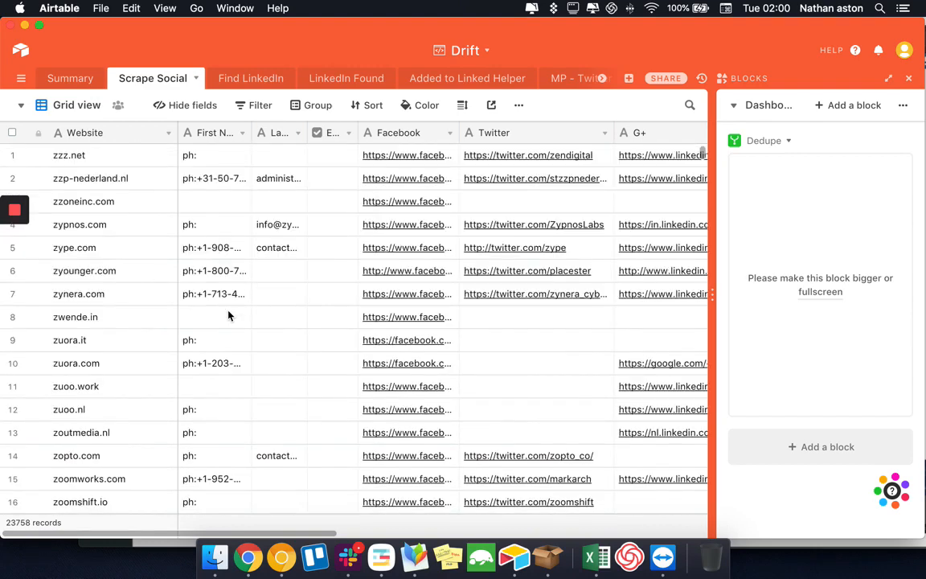
Open the Airtable bases overview and minimize the Airtable window.
click(20, 55)
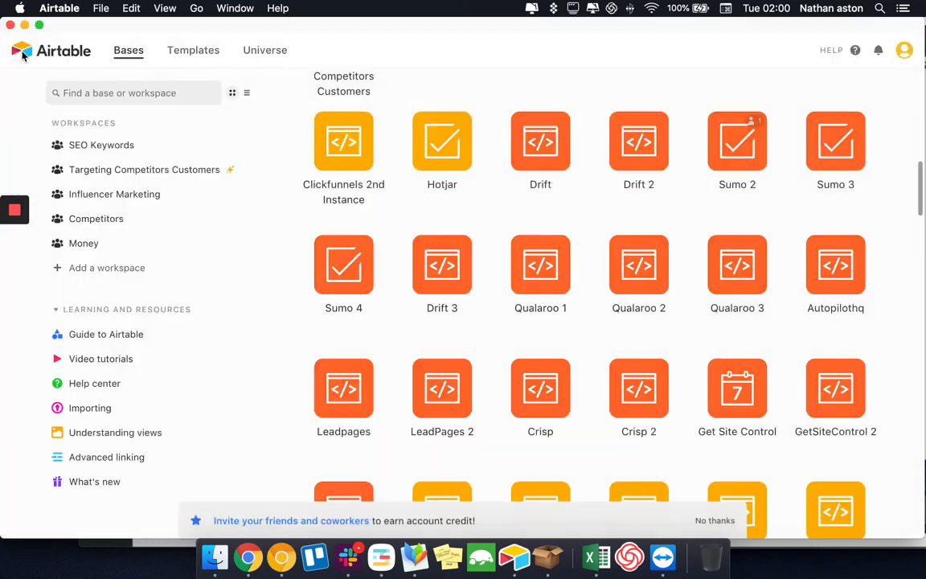
click(25, 25)
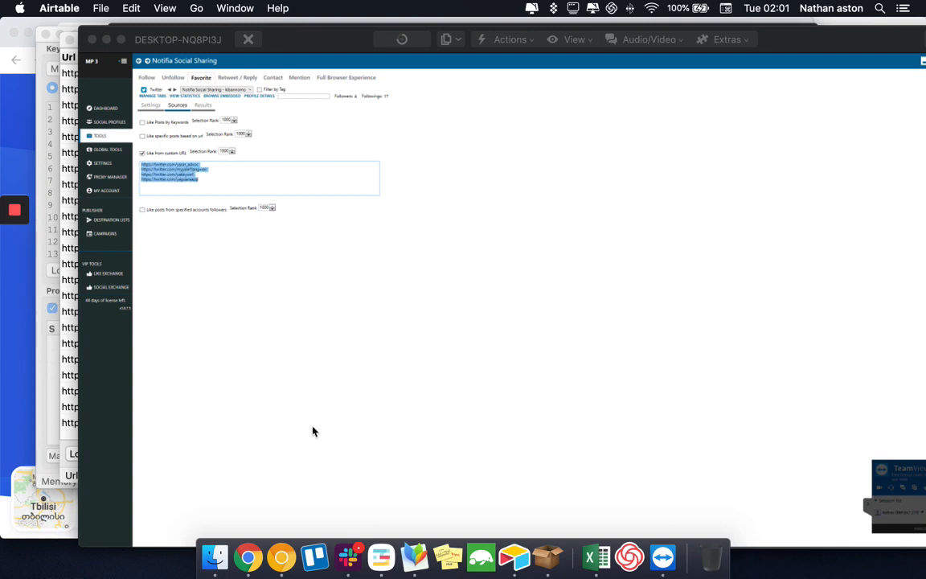
mouse_move(13, 210)
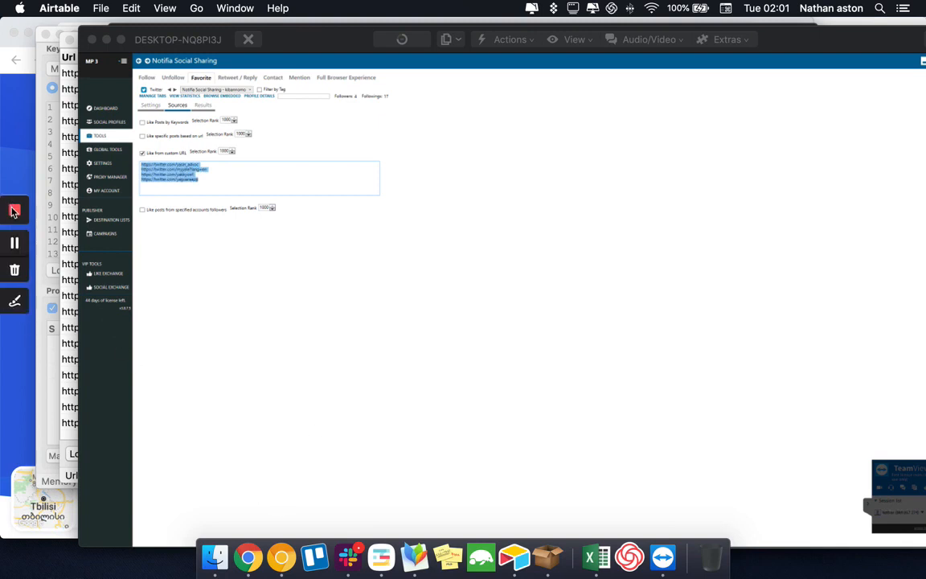